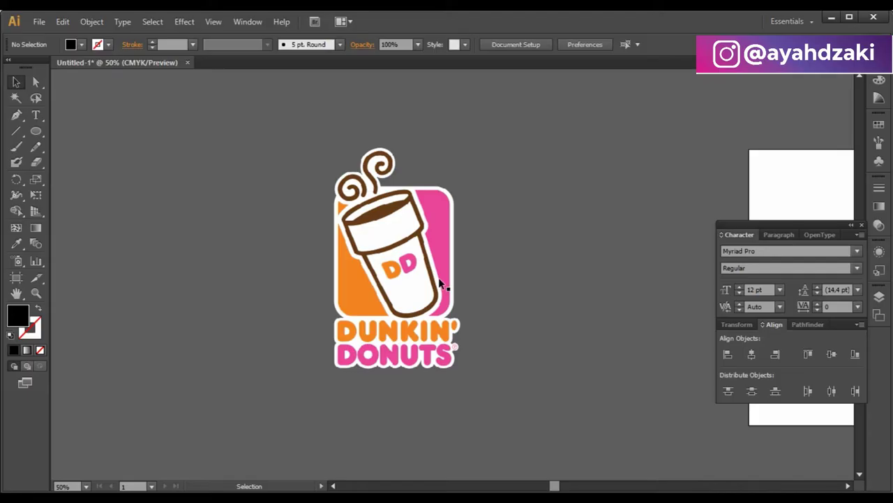
# Step: Move the placed Dunkin' Donuts logo image further left, away from the artboard, leaving empty canvas beside it
pyautogui.moveTo(438, 221); pyautogui.dragTo(245, 222)
pyautogui.scroll(-1, 291, 218)
pyautogui.scroll(-1, 291, 218)
pyautogui.scroll(2, 238, 224)
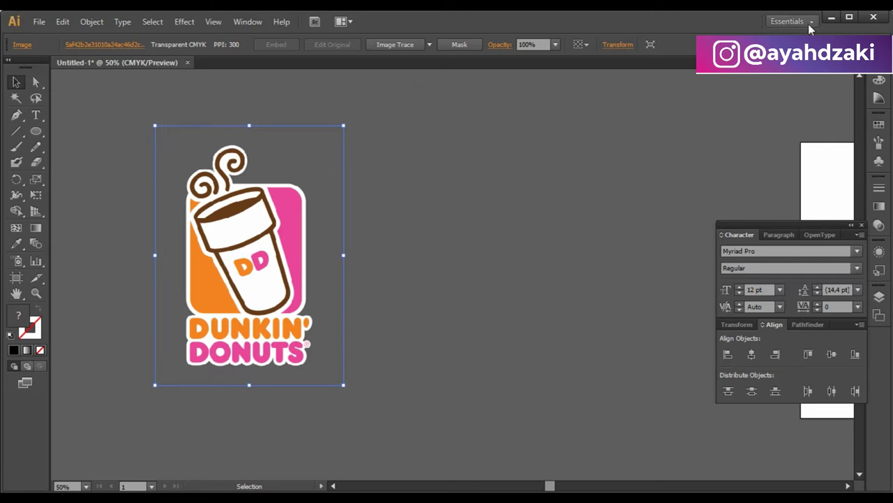
pyautogui.click(845, 21)
pyautogui.click(409, 177)
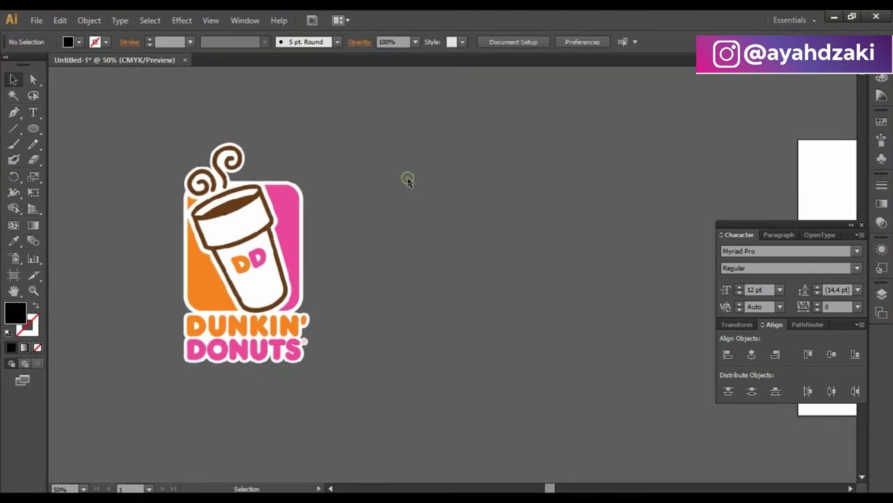
pyautogui.scroll(-2, 409, 177)
pyautogui.hotkey('ctrl', 'a')
pyautogui.moveTo(348, 229); pyautogui.dragTo(208, 235)
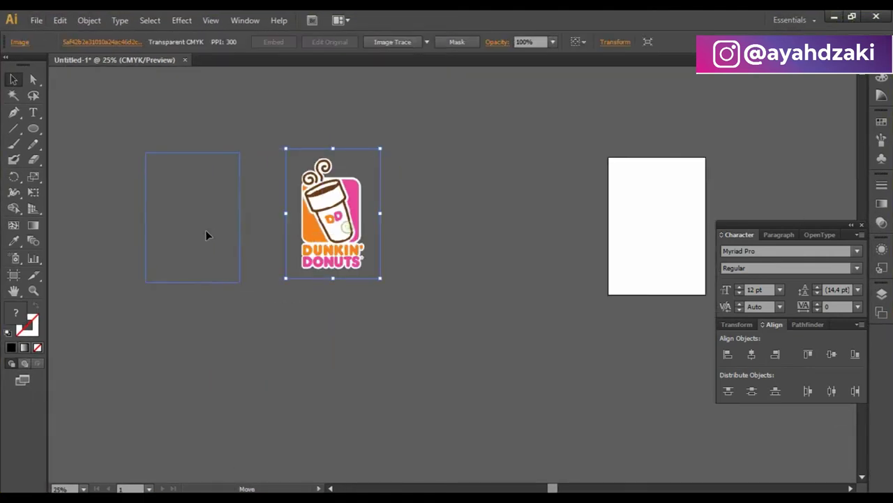
pyautogui.click(425, 202)
pyautogui.scroll(2, 198, 191)
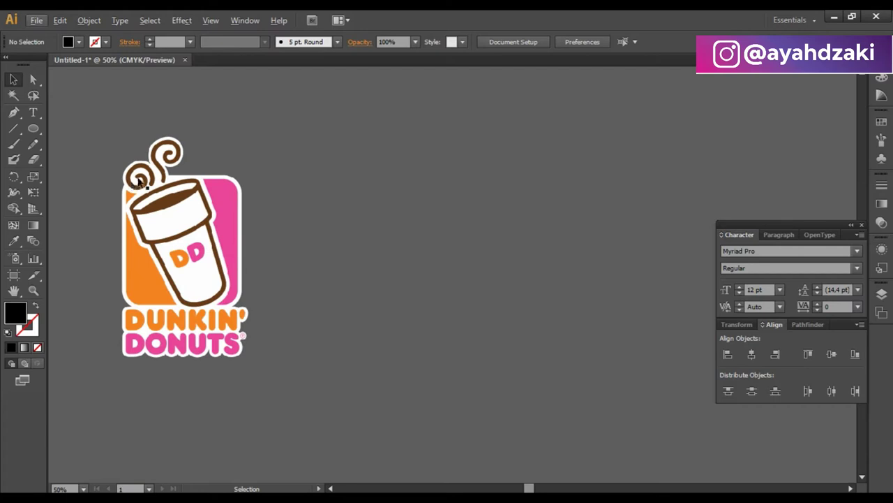
# Step: Draw a flat horizontal ellipse on the empty canvas beside the logo's cup with the Ellipse tool
pyautogui.click(33, 129)
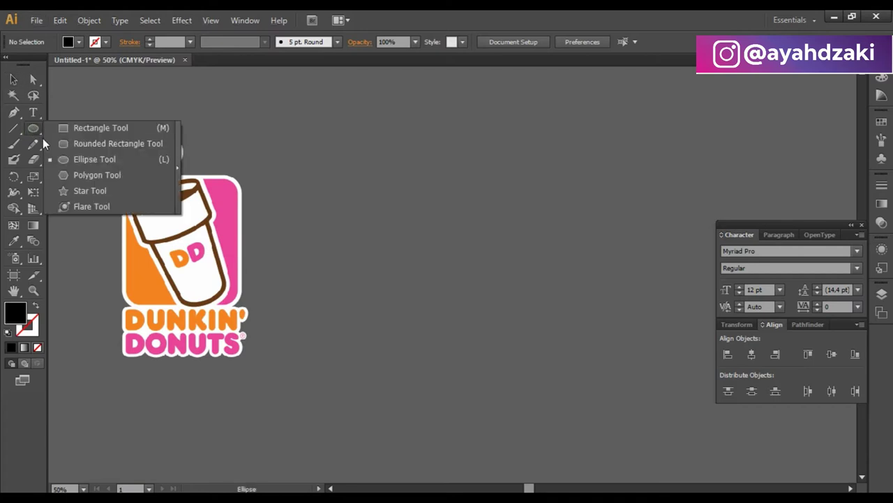
pyautogui.click(82, 160)
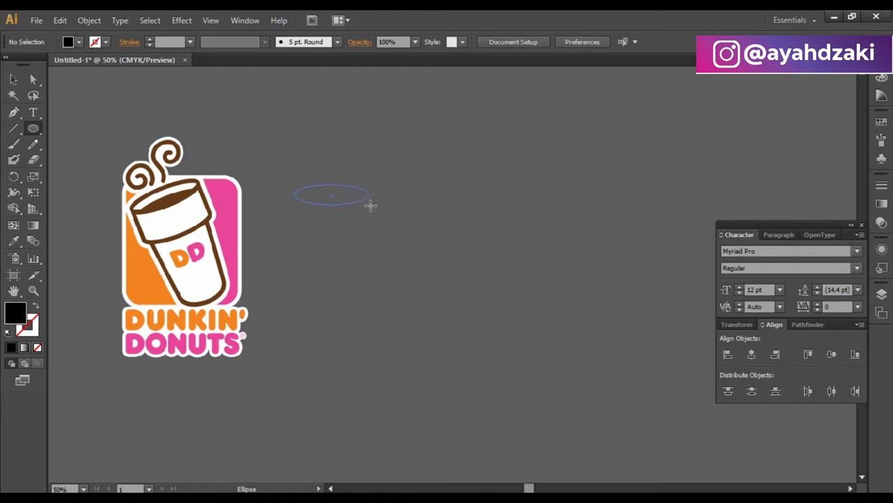
pyautogui.moveTo(370, 205); pyautogui.dragTo(369, 204)
# Step: Give the ellipse no fill and a red stroke with a 12 pt weight
pyautogui.click(95, 42)
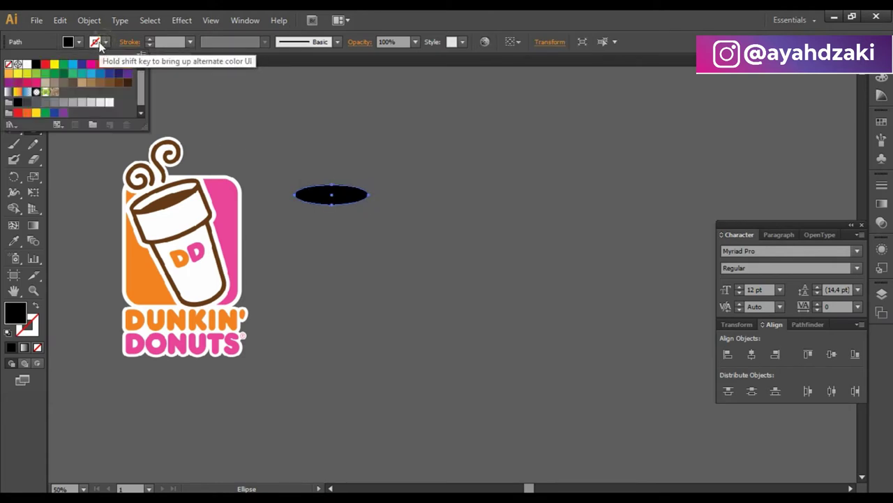
pyautogui.click(126, 85)
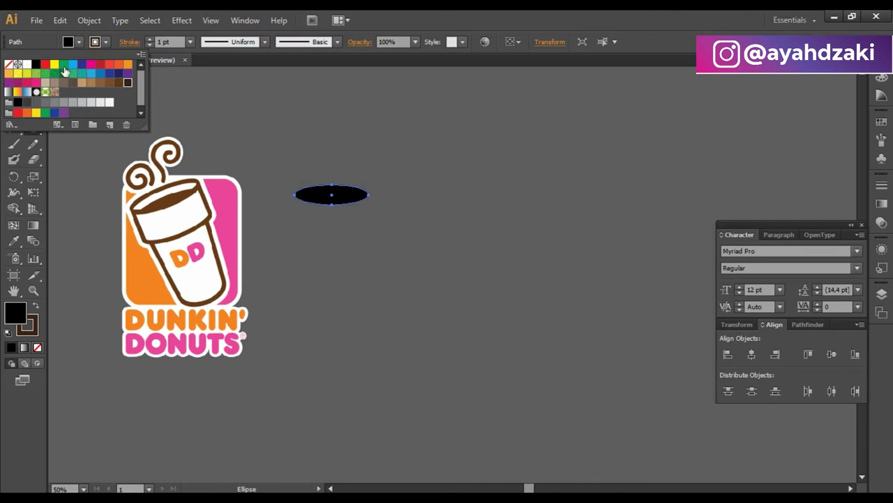
pyautogui.click(79, 41)
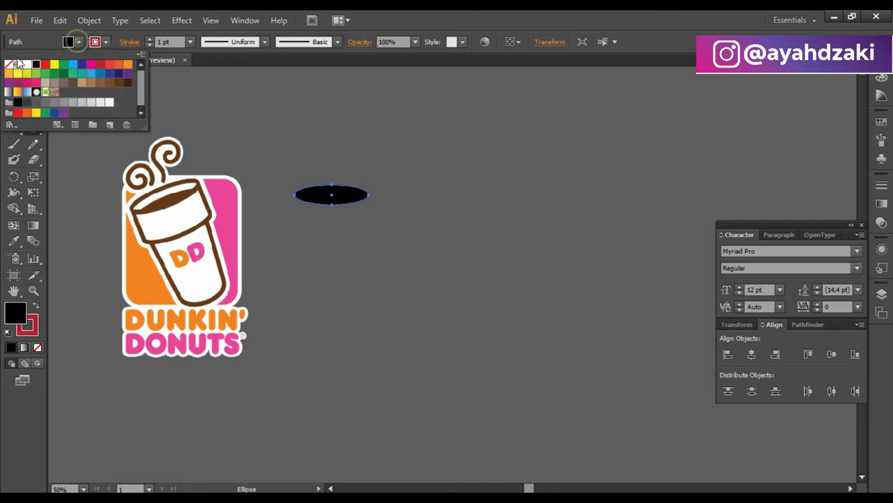
pyautogui.click(8, 64)
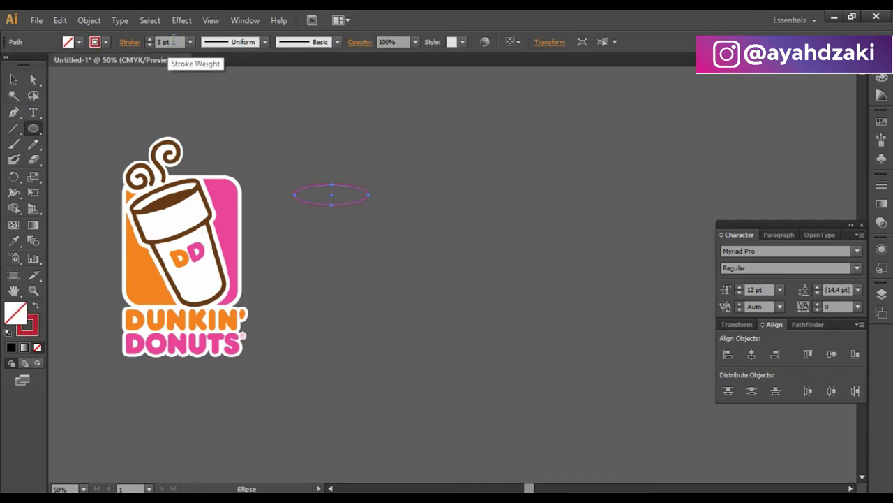
pyautogui.click(13, 79)
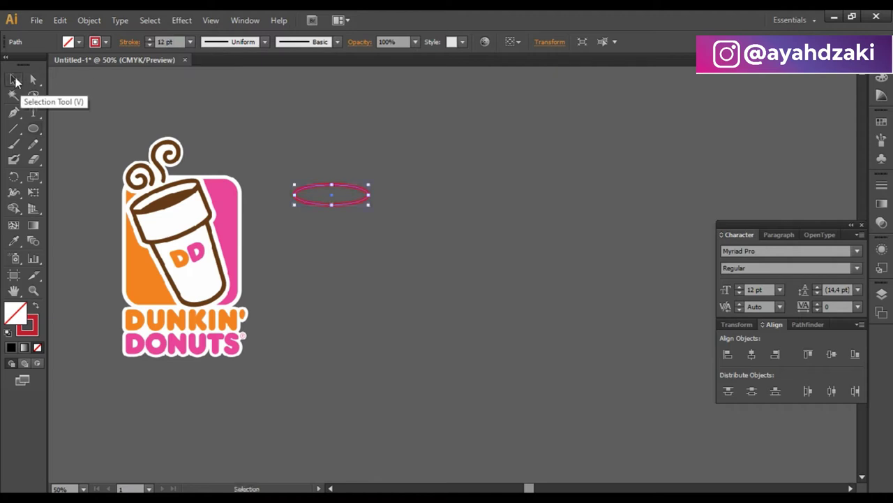
# Step: Tilt the ellipse to match the slanted cup and move it onto the rim of the logo's cup
pyautogui.moveTo(376, 180); pyautogui.dragTo(382, 164)
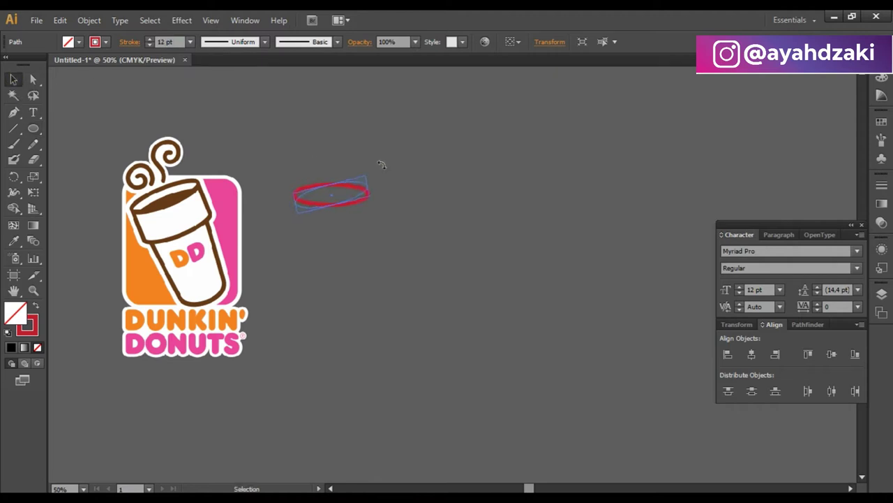
pyautogui.moveTo(192, 201); pyautogui.dragTo(192, 201)
pyautogui.scroll(4, 133, 196)
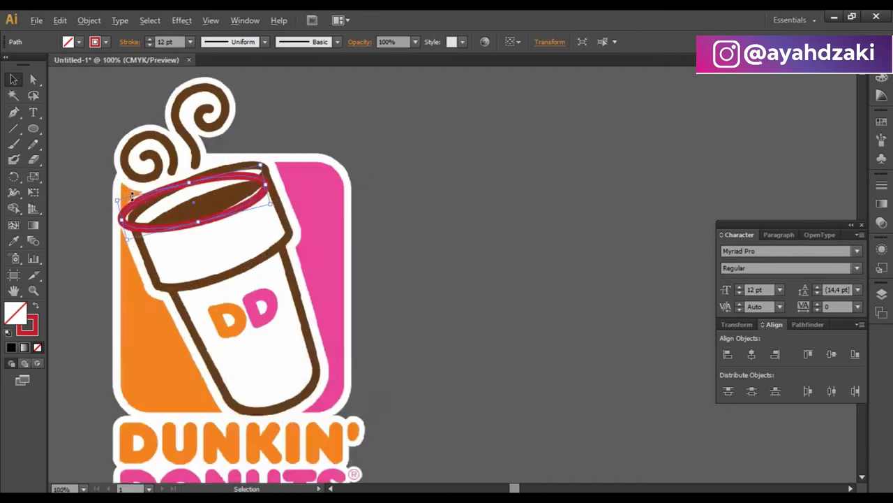
pyautogui.moveTo(393, 130)
pyautogui.mouseDown()
pyautogui.moveTo(375, 116)
pyautogui.moveTo(381, 137)
pyautogui.mouseUp()
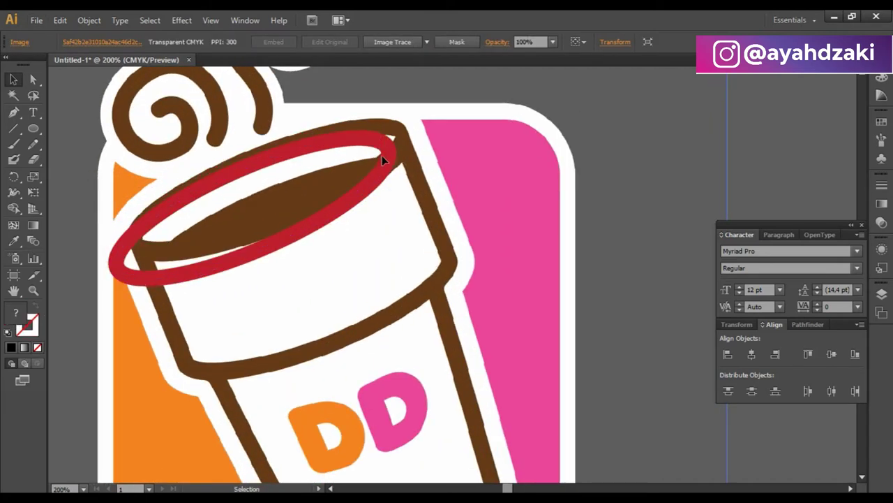
# Step: Send the logo image to the back of the stacking order
pyautogui.scroll(-3, 363, 171)
pyautogui.rightClick(417, 196)
pyautogui.moveTo(516, 267)
pyautogui.click(611, 309)
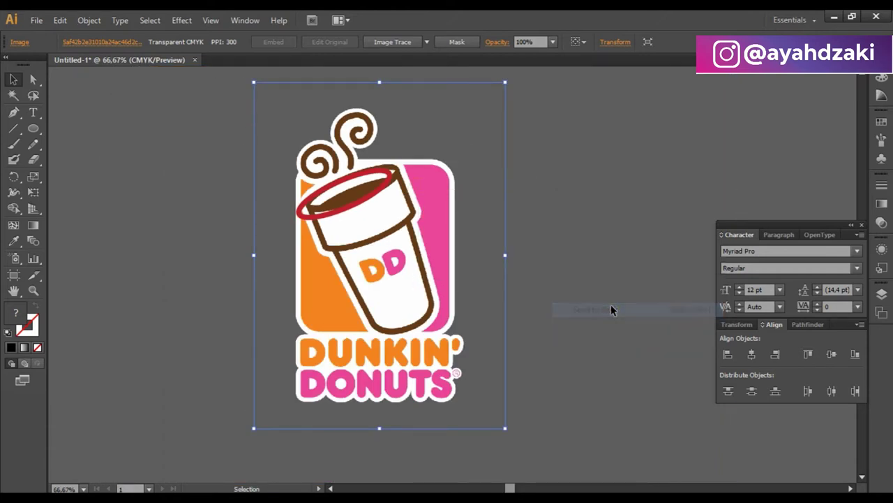
# Step: Move, resize and rotate the red ellipse and adjust its anchor points until it follows the cup's rim outline
pyautogui.scroll(1, 340, 220)
pyautogui.click(336, 215)
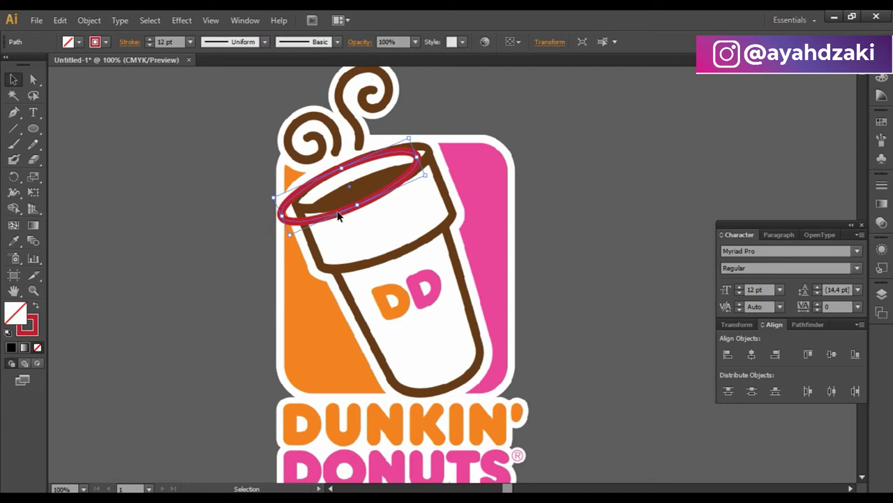
pyautogui.moveTo(338, 215); pyautogui.dragTo(351, 209)
pyautogui.moveTo(295, 210); pyautogui.dragTo(301, 207)
pyautogui.moveTo(357, 161); pyautogui.dragTo(354, 155)
pyautogui.moveTo(428, 126); pyautogui.dragTo(430, 129)
pyautogui.press('a')
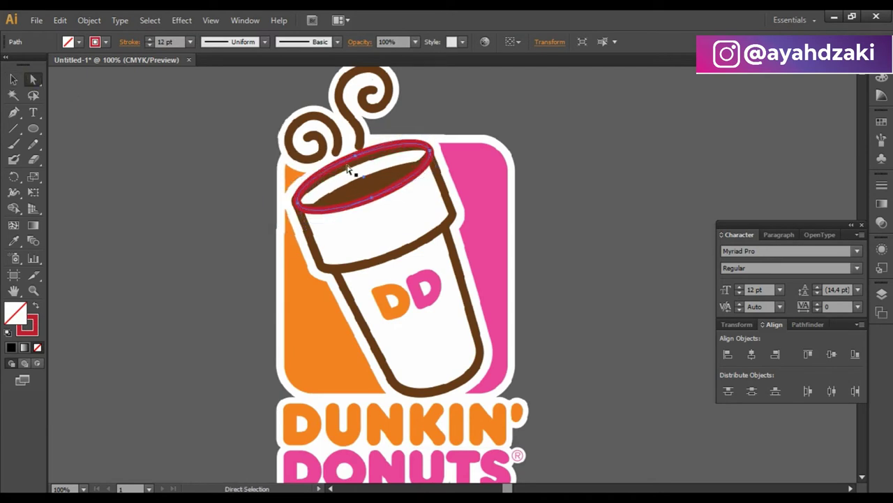
pyautogui.moveTo(348, 169); pyautogui.dragTo(356, 163)
pyautogui.moveTo(429, 151); pyautogui.dragTo(430, 154)
pyautogui.scroll(-1, 425, 161)
pyautogui.click(13, 80)
pyautogui.scroll(1, 407, 183)
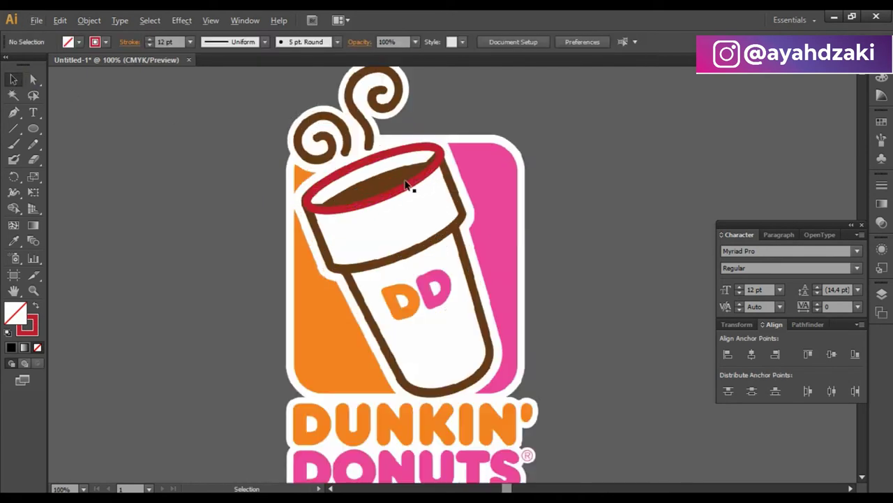
# Step: Move the red rim ellipse to the empty canvas beside the logo and expand its stroke into a filled shape
pyautogui.scroll(-1, 408, 182)
pyautogui.moveTo(408, 181); pyautogui.dragTo(615, 180)
pyautogui.scroll(-3, 539, 168)
pyautogui.moveTo(542, 169); pyautogui.dragTo(307, 171)
pyautogui.scroll(2, 553, 168)
pyautogui.click(502, 180)
pyautogui.hotkey('alt', 'o')
pyautogui.press('x')
pyautogui.click(416, 328)
pyautogui.click(520, 230)
pyautogui.scroll(1, 513, 184)
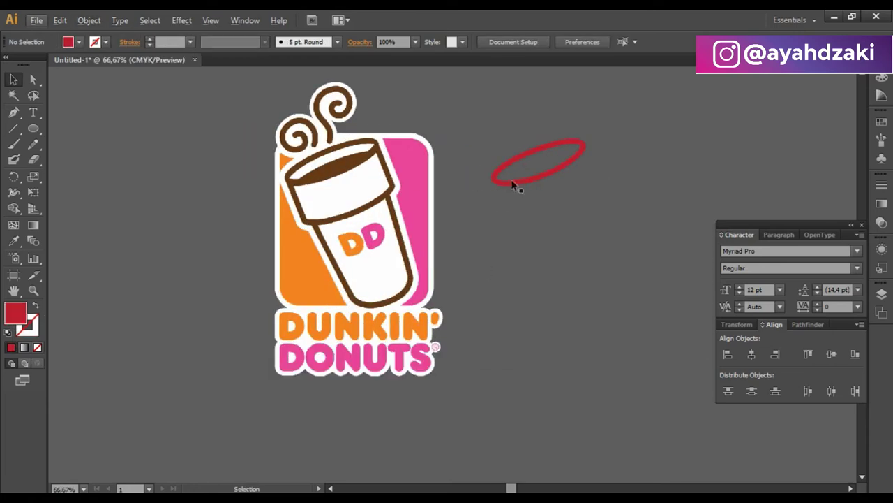
# Step: Duplicate the rim ellipse slightly lower, split the overlapping rings with Pathfinder Divide, and delete the surplus piece
pyautogui.hotkey('ctrl', 'z')
pyautogui.moveTo(531, 193); pyautogui.dragTo(552, 190)
pyautogui.click(585, 217)
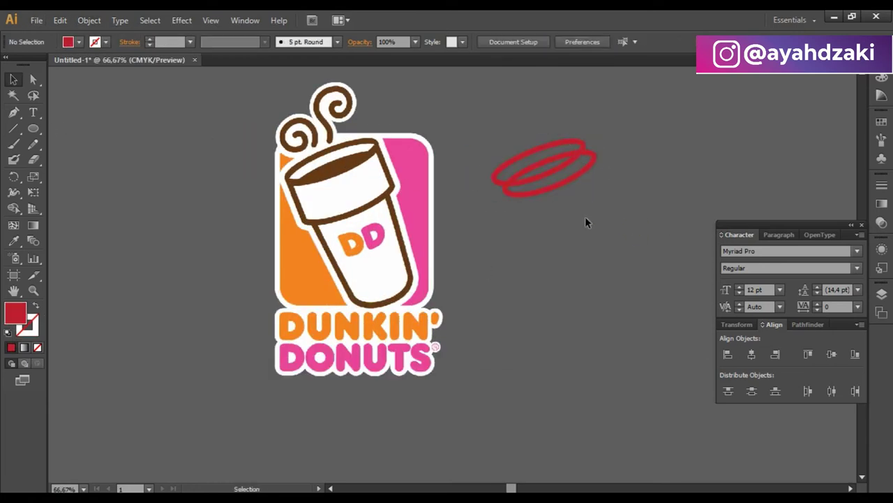
pyautogui.moveTo(586, 217); pyautogui.dragTo(530, 160)
pyautogui.click(808, 325)
pyautogui.click(731, 386)
pyautogui.press('Delete')
# Step: Fill the inner pieces of the rim white and unite the pieces that form the coffee surface
pyautogui.scroll(1, 551, 187)
pyautogui.click(555, 158)
pyautogui.click(548, 144)
pyautogui.keyDown('shift'); pyautogui.click(534, 140); pyautogui.keyUp('shift')
pyautogui.click(79, 42)
pyautogui.click(30, 60)
pyautogui.click(572, 139)
pyautogui.keyDown('shift'); pyautogui.click(559, 152); pyautogui.keyUp('shift')
pyautogui.click(728, 354)
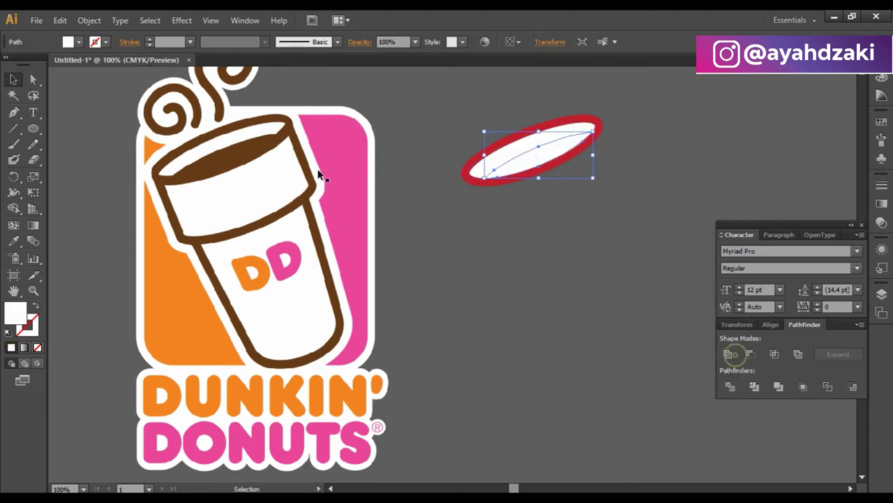
# Step: Sample the brown of the logo's cup outline and apply it to the rim ring and the coffee surface
pyautogui.press('i')
pyautogui.click(312, 181)
pyautogui.keyDown('alt'); pyautogui.click(543, 127); pyautogui.keyUp('alt')
pyautogui.keyDown('alt'); pyautogui.click(551, 168); pyautogui.keyUp('alt')
pyautogui.keyDown('alt'); pyautogui.click(594, 139); pyautogui.keyUp('alt')
pyautogui.press('v')
pyautogui.click(470, 101)
pyautogui.scroll(-1, 470, 101)
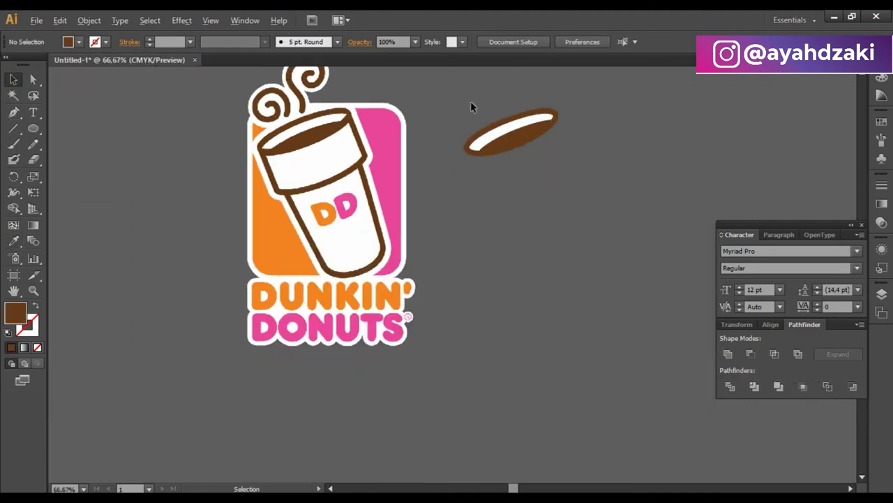
# Step: Trace the cup's upper band with the Pen tool as a closed shape and adjust its curved edges
pyautogui.scroll(1, 257, 149)
pyautogui.click(262, 155)
pyautogui.click(286, 212)
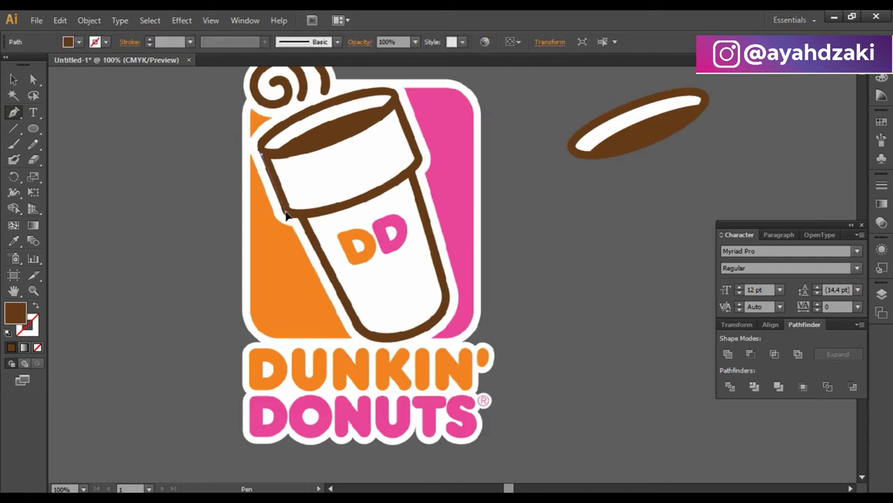
pyautogui.moveTo(363, 198); pyautogui.dragTo(410, 178)
pyautogui.click(418, 160)
pyautogui.click(397, 98)
pyautogui.moveTo(342, 142)
pyautogui.mouseDown()
pyautogui.moveTo(324, 152)
pyautogui.moveTo(342, 145)
pyautogui.moveTo(338, 164)
pyautogui.moveTo(338, 141)
pyautogui.mouseUp()
pyautogui.click(32, 79)
pyautogui.click(337, 131)
pyautogui.click(337, 142)
# Step: Move the traced band off the logo and fit it directly under the redrawn rim
pyautogui.press('v')
pyautogui.moveTo(362, 193); pyautogui.dragTo(556, 193)
pyautogui.moveTo(667, 188); pyautogui.dragTo(665, 187)
# Step: Give the band a brown stroke at 4 pt and a white fill
pyautogui.click(105, 42)
pyautogui.click(128, 83)
pyautogui.scroll(3, 167, 42)
pyautogui.click(105, 41)
pyautogui.click(118, 82)
pyautogui.click(79, 42)
pyautogui.click(26, 65)
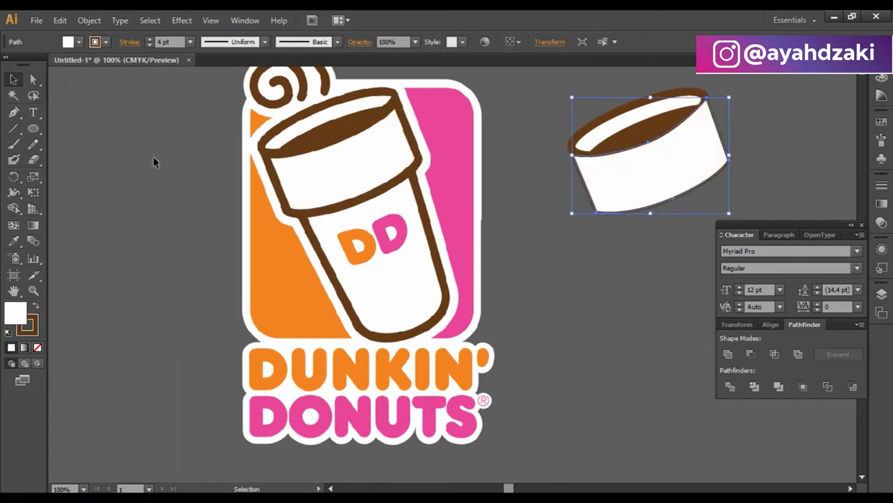
pyautogui.click(153, 157)
# Step: Arrange the band behind the rim shapes and set its stroke weight to 9 pt
pyautogui.scroll(3, 482, 221)
pyautogui.rightClick(580, 189)
pyautogui.click(768, 420)
pyautogui.click(649, 300)
pyautogui.scroll(2, 582, 190)
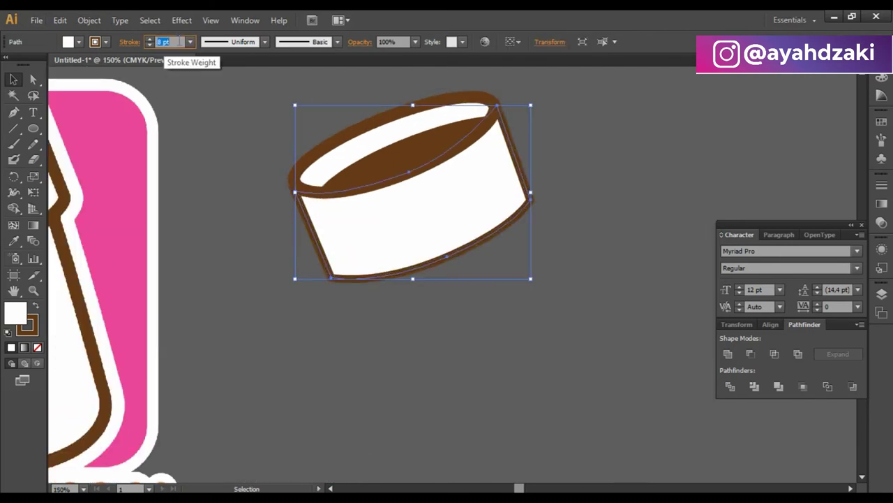
pyautogui.scroll(-2, 443, 119)
pyautogui.doubleClick(414, 160)
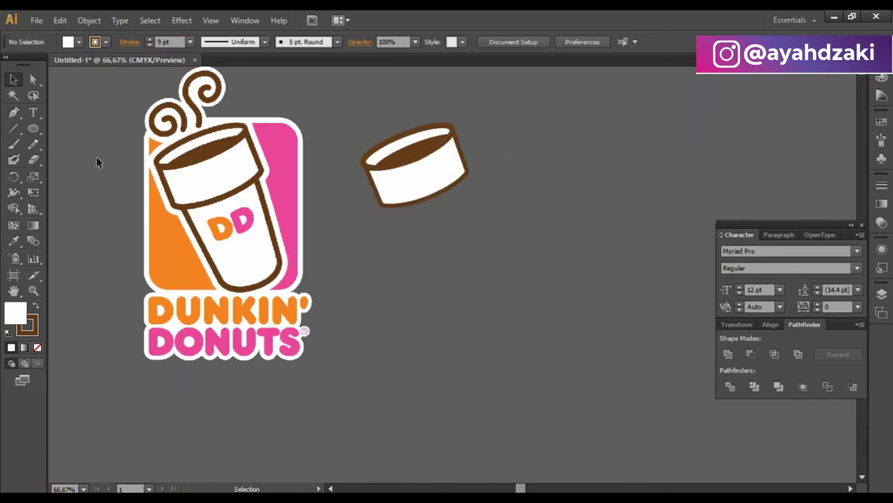
# Step: Trace the lower body of the logo's cup with the Pen tool, including its rounded base
pyautogui.press('p')
pyautogui.scroll(2, 180, 197)
pyautogui.click(179, 192)
pyautogui.click(235, 301)
pyautogui.moveTo(292, 309)
pyautogui.mouseDown()
pyautogui.moveTo(331, 294)
pyautogui.moveTo(324, 256)
pyautogui.mouseUp()
pyautogui.click(289, 146)
pyautogui.moveTo(179, 192); pyautogui.dragTo(130, 184)
# Step: Move the traced cup body under the redrawn band, arrange it behind the band, and nudge it into alignment
pyautogui.click(14, 79)
pyautogui.moveTo(283, 251); pyautogui.dragTo(597, 246)
pyautogui.rightClick(597, 242)
pyautogui.moveTo(622, 428)
pyautogui.click(564, 470)
pyautogui.press('Left')
pyautogui.press('Down')
pyautogui.click(622, 375)
pyautogui.scroll(-1, 621, 376)
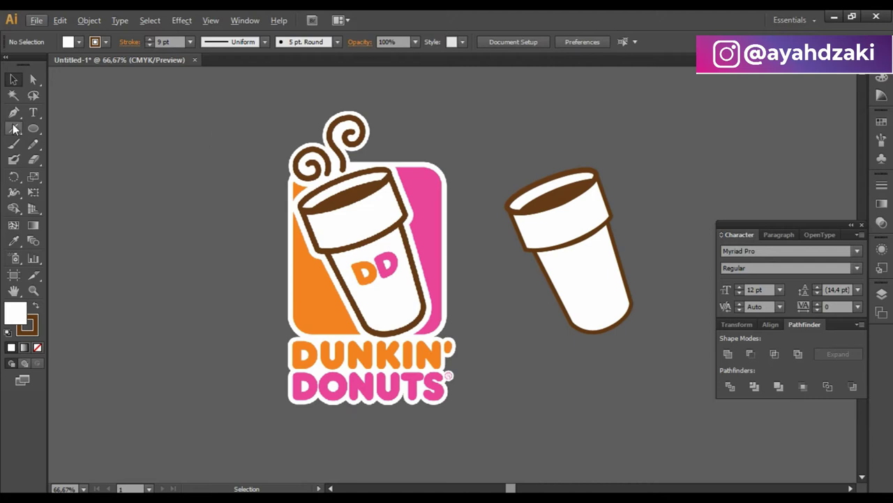
# Step: Trace the two steam swirls with brown Paintbrush strokes and adjust their stroke weight to match the logo
pyautogui.click(14, 144)
pyautogui.scroll(2, 270, 145)
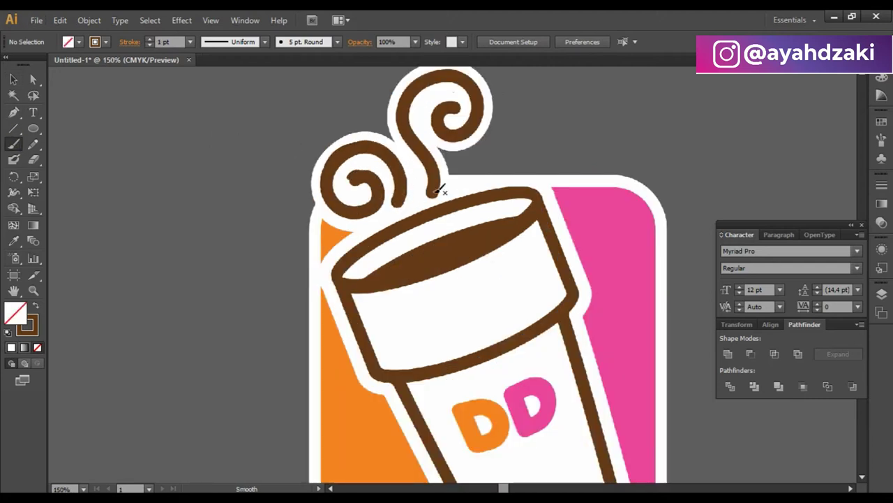
pyautogui.click(13, 79)
pyautogui.moveTo(168, 102); pyautogui.dragTo(474, 174)
pyautogui.click(174, 42)
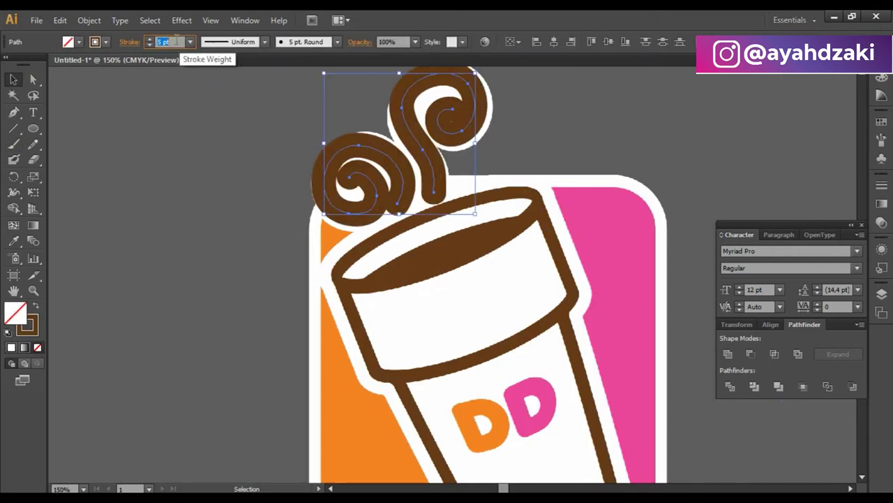
pyautogui.press('Up')
pyautogui.scroll(-2, 339, 114)
# Step: Expand the appearance of the steam swirls and move them above the redrawn cup
pyautogui.click(99, 21)
pyautogui.click(126, 178)
pyautogui.moveTo(379, 131)
pyautogui.mouseDown()
pyautogui.moveTo(601, 134)
pyautogui.moveTo(441, 233)
pyautogui.mouseUp()
pyautogui.click(647, 136)
# Step: Expand the fills and strokes of the redrawn cup's band and body into separate shapes
pyautogui.scroll(-2, 628, 135)
pyautogui.scroll(1, 606, 135)
pyautogui.scroll(-2, 732, 182)
pyautogui.scroll(3, 733, 182)
pyautogui.click(89, 21)
pyautogui.click(112, 160)
pyautogui.click(442, 321)
pyautogui.click(524, 284)
# Step: Ungroup the expanded cup band and the expanded cup body
pyautogui.scroll(2, 428, 219)
pyautogui.click(167, 187)
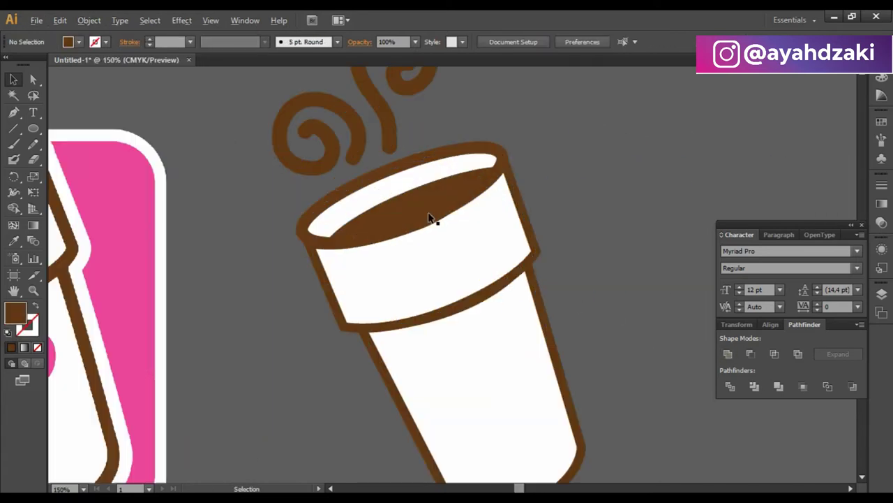
pyautogui.click(454, 308)
pyautogui.click(96, 23)
pyautogui.click(110, 83)
pyautogui.click(496, 373)
pyautogui.click(92, 21)
pyautogui.click(110, 83)
pyautogui.scroll(-2, 230, 273)
pyautogui.click(221, 268)
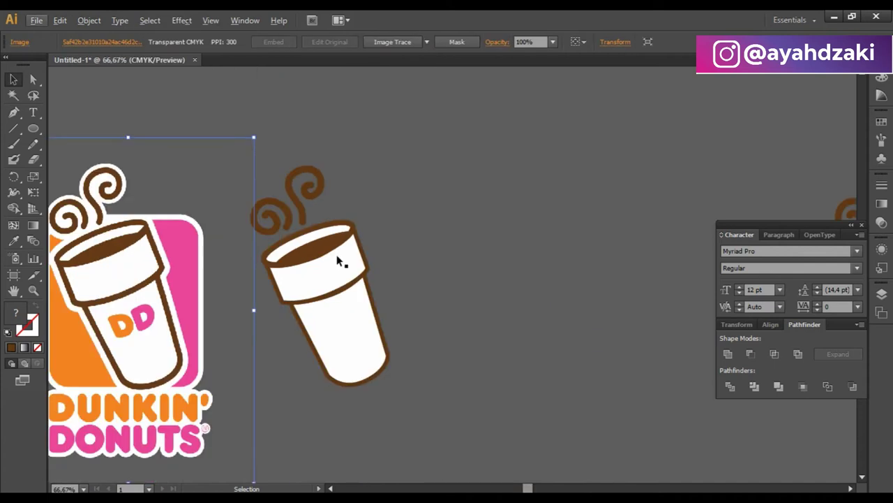
# Step: Merge the separate outline pieces of the redrawn cup's band and body into one shape
pyautogui.moveTo(304, 155); pyautogui.dragTo(460, 240)
pyautogui.scroll(3, 447, 236)
pyautogui.click(259, 273)
pyautogui.click(405, 303)
pyautogui.click(103, 334)
pyautogui.keyDown('shift'); pyautogui.click(194, 264); pyautogui.keyUp('shift')
pyautogui.click(727, 354)
pyautogui.click(403, 237)
pyautogui.scroll(-2, 408, 273)
pyautogui.rightClick(382, 278)
pyautogui.click(423, 356)
pyautogui.scroll(2, 407, 329)
pyautogui.click(312, 268)
pyautogui.scroll(-3, 312, 268)
# Step: Add the letter D as a text object below the redrawn cup
pyautogui.moveTo(447, 167); pyautogui.dragTo(433, 311)
pyautogui.click(454, 354)
pyautogui.click(33, 115)
pyautogui.click(372, 386)
pyautogui.write('D')
pyautogui.click(13, 80)
# Step: Try other fonts on the letter D, including Arial Rounded MT Bold
pyautogui.click(444, 42)
pyautogui.write('ROBO')
pyautogui.click(510, 42)
pyautogui.click(486, 42)
pyautogui.write('Adlinnaka Bold Demo')
pyautogui.press('Return')
pyautogui.press('Return')
pyautogui.click(514, 353)
pyautogui.rightClick(423, 324)
pyautogui.moveTo(509, 367)
pyautogui.click(601, 104)
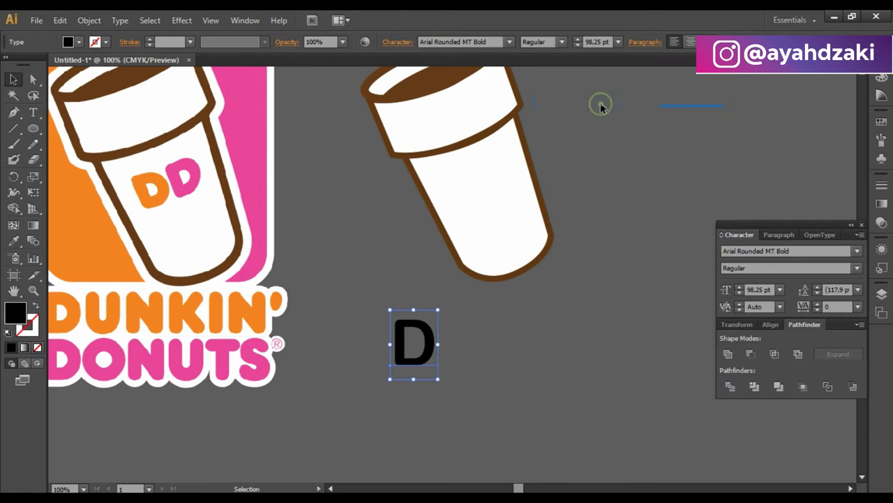
# Step: Set the letter D in the Dunkin Sans font
pyautogui.rightClick(407, 337)
pyautogui.moveTo(447, 374)
pyautogui.scroll(-9, 601, 391)
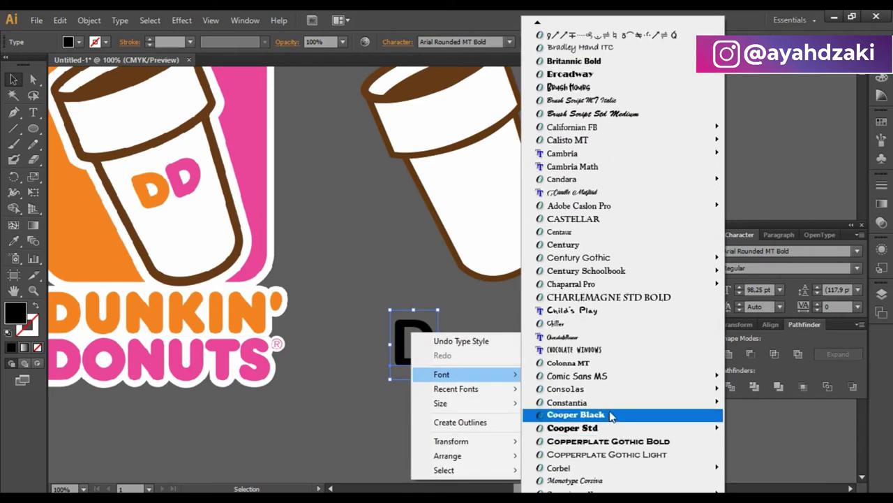
pyautogui.scroll(-2, 600, 419)
pyautogui.moveTo(579, 412)
pyautogui.click(761, 414)
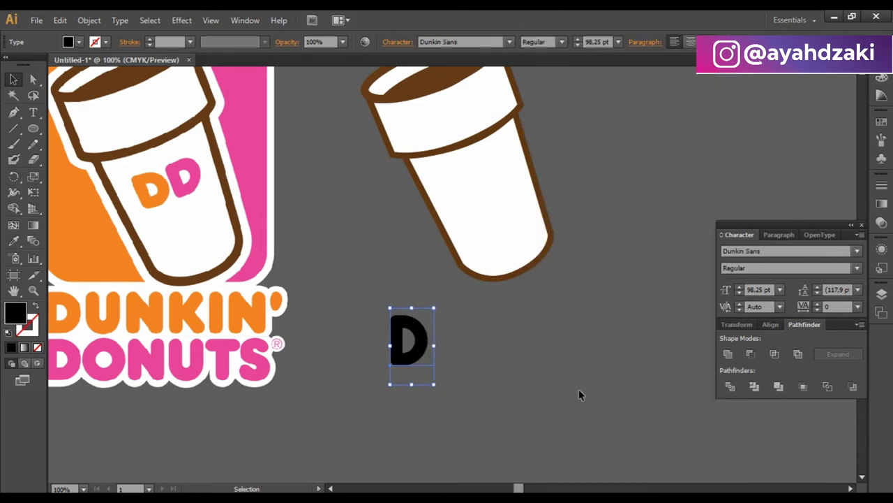
# Step: Complete the text in bold to read DUNKIN' on the first line and DONUTS on the second
pyautogui.doubleClick(425, 340)
pyautogui.write("UNKIN'")
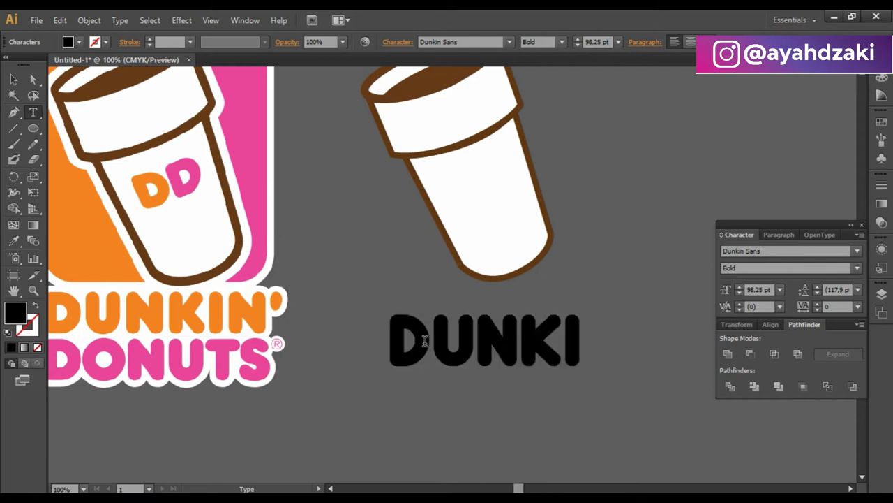
pyautogui.press('Return')
pyautogui.write('DONUTS')
pyautogui.scroll(-1, 424, 340)
pyautogui.press('Escape')
pyautogui.scroll(1, 532, 340)
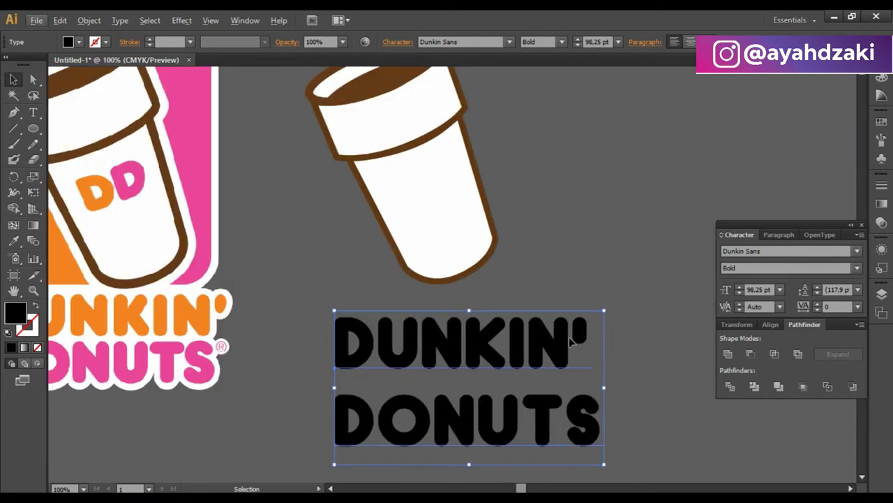
# Step: Widen the letter spacing of the DUNKIN' line and tighten the text's leading to 89 pt
pyautogui.doubleClick(571, 341)
pyautogui.scroll(-1, 482, 345)
pyautogui.moveTo(391, 347); pyautogui.dragTo(592, 366)
pyautogui.hotkey('alt', 'Right')
pyautogui.hotkey('alt', 'Right')
pyautogui.hotkey('alt', 'Right')
pyautogui.hotkey('alt', 'Right')
pyautogui.hotkey('alt', 'Right')
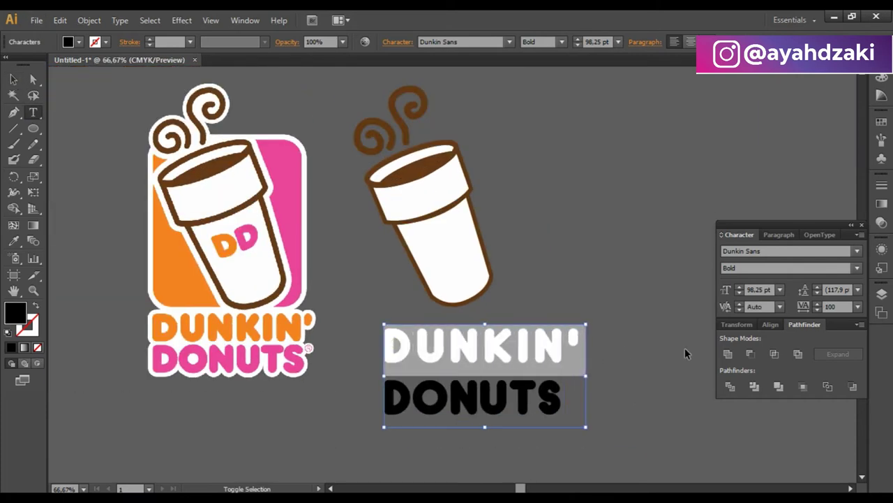
pyautogui.hotkey('alt', 'Left')
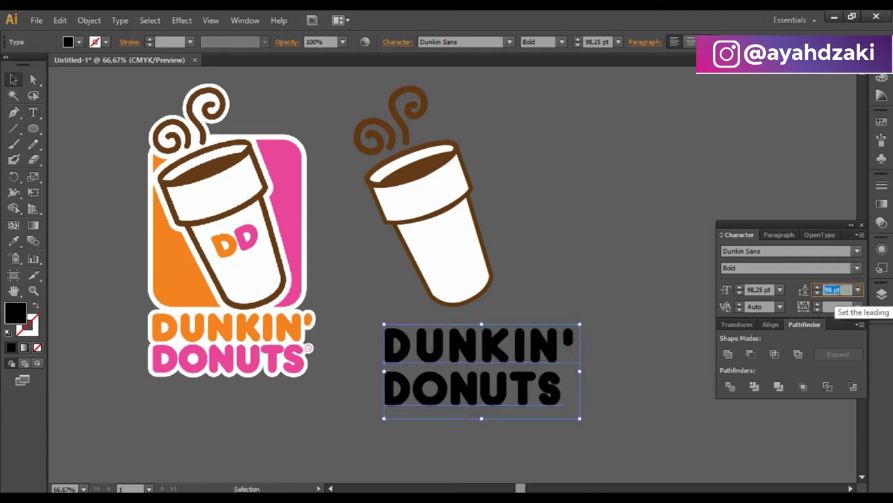
# Step: Color the DUNKIN' line orange and the DONUTS line pink, sampling the colors from the reference logo
pyautogui.moveTo(383, 335); pyautogui.dragTo(579, 363)
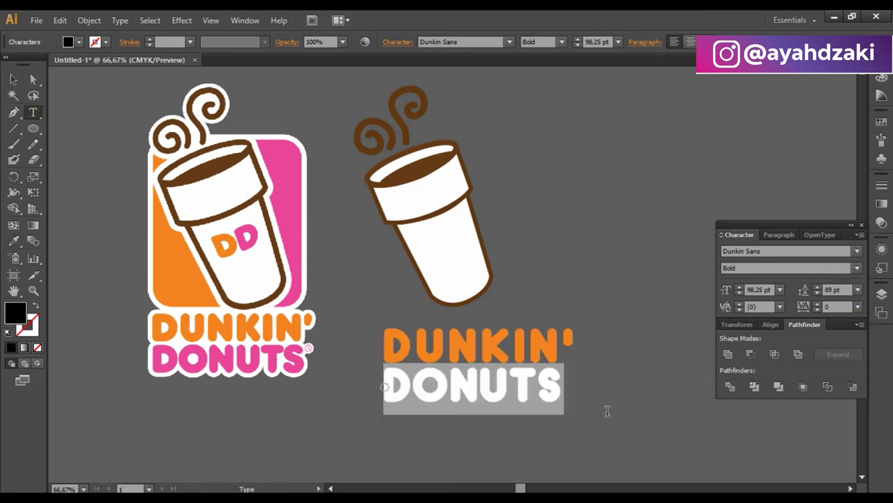
pyautogui.click(13, 240)
pyautogui.click(159, 360)
pyautogui.click(13, 80)
# Step: Duplicate the DUNKIN' DONUTS text above the artwork and expand the original text into shapes
pyautogui.moveTo(482, 325); pyautogui.dragTo(683, 145)
pyautogui.scroll(-2, 513, 317)
pyautogui.scroll(2, 487, 333)
pyautogui.click(488, 338)
pyautogui.click(89, 21)
pyautogui.click(110, 158)
pyautogui.click(505, 414)
# Step: Copy the orange and pink D letters beside the redrawn cup and group the DUNKIN' DONUTS lettering
pyautogui.moveTo(416, 370); pyautogui.dragTo(566, 211)
pyautogui.moveTo(615, 382); pyautogui.dragTo(399, 323)
pyautogui.hotkey('ctrl', 'g')
pyautogui.click(456, 225)
pyautogui.scroll(-3, 350, 214)
pyautogui.moveTo(395, 217); pyautogui.dragTo(502, 218)
pyautogui.hotkey('ctrl', 'z')
# Step: Draw a pink rounded square matching the reference logo's background panel and place it to the right of the redrawn cup
pyautogui.moveTo(32, 128); pyautogui.dragTo(81, 143)
pyautogui.scroll(3, 331, 199)
pyautogui.click(331, 199)
pyautogui.press('Escape')
pyautogui.moveTo(212, 146); pyautogui.dragTo(369, 315)
pyautogui.hotkey('ctrl', 'z')
pyautogui.click(249, 169)
pyautogui.click(251, 171)
pyautogui.click(425, 296)
pyautogui.press('v')
pyautogui.moveTo(294, 196); pyautogui.dragTo(261, 181)
pyautogui.moveTo(289, 301); pyautogui.dragTo(290, 317)
pyautogui.scroll(-2, 308, 238)
pyautogui.moveTo(309, 239); pyautogui.dragTo(554, 241)
# Step: Duplicate the cup with its steam to the far left, expand the copy's outline and merge it into a silhouette
pyautogui.moveTo(393, 231); pyautogui.dragTo(135, 184)
pyautogui.click(89, 21)
pyautogui.click(112, 160)
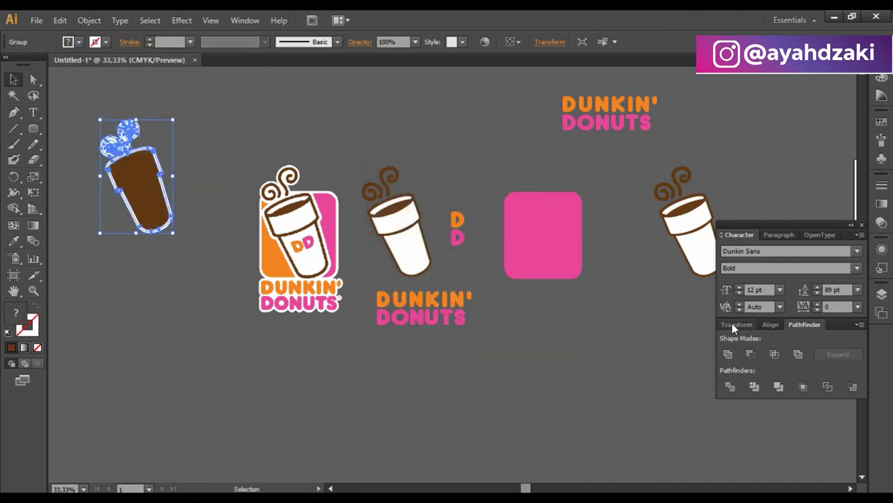
pyautogui.click(728, 354)
# Step: Delete the leftover inner holes inside the steam swirls of the white silhouette
pyautogui.scroll(3, 95, 128)
pyautogui.click(33, 80)
pyautogui.scroll(1, 112, 153)
pyautogui.click(143, 90)
pyautogui.click(241, 148)
pyautogui.press('Delete')
pyautogui.press('Delete')
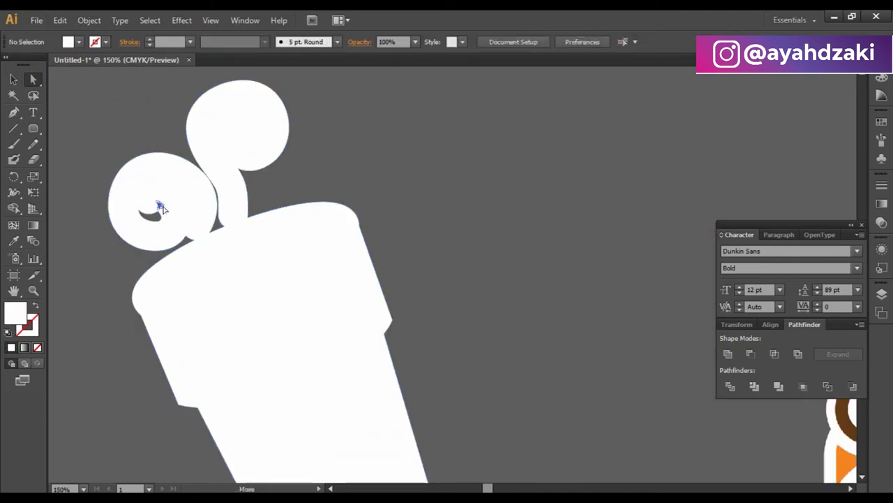
pyautogui.scroll(-4, 266, 169)
pyautogui.scroll(3, 262, 179)
pyautogui.click(251, 183)
pyautogui.scroll(2, 271, 154)
pyautogui.click(14, 79)
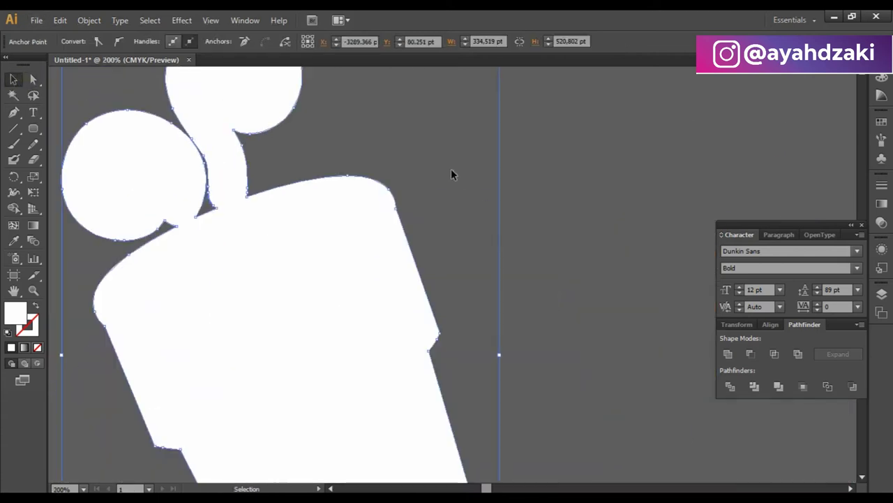
# Step: Thicken the silhouette with a white fill and white stroke, expand it and merge it into one white shape
pyautogui.scroll(-2, 469, 178)
pyautogui.doubleClick(382, 234)
pyautogui.click(78, 41)
pyautogui.click(55, 66)
pyautogui.click(384, 183)
pyautogui.click(105, 42)
pyautogui.click(110, 64)
pyautogui.scroll(4, 163, 43)
pyautogui.click(84, 23)
pyautogui.click(728, 354)
pyautogui.click(80, 25)
pyautogui.click(111, 160)
pyautogui.click(728, 354)
pyautogui.click(79, 41)
# Step: Delete the remaining inner gap from the merged white silhouette
pyautogui.scroll(3, 297, 185)
pyautogui.click(32, 80)
pyautogui.click(415, 205)
pyautogui.press('Delete')
pyautogui.press('Delete')
# Step: Move the white silhouette onto the redrawn cup and send it to the back as a white border
pyautogui.click(15, 82)
pyautogui.scroll(-7, 199, 201)
pyautogui.moveTo(224, 215); pyautogui.dragTo(420, 245)
pyautogui.rightClick(422, 247)
pyautogui.moveTo(513, 357)
pyautogui.click(628, 401)
pyautogui.scroll(4, 403, 231)
pyautogui.click(421, 155)
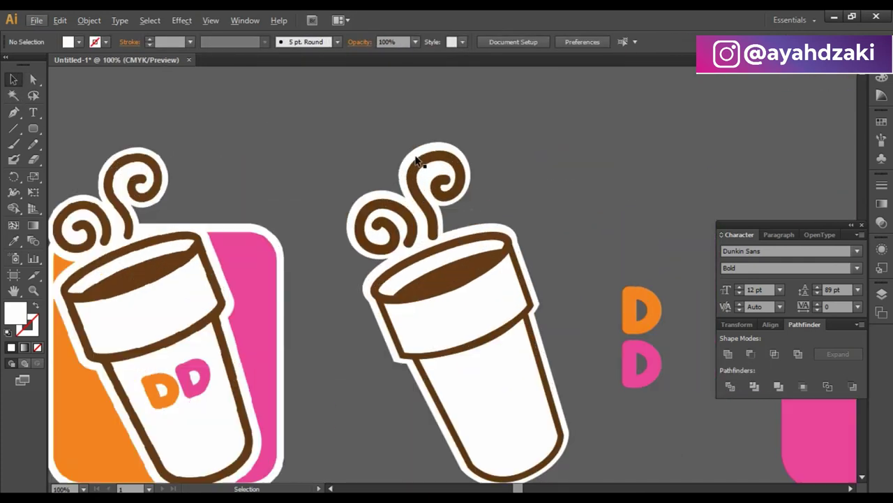
# Step: Move the orange and pink D letters onto the redrawn cup's body and group them
pyautogui.scroll(-1, 422, 157)
pyautogui.scroll(4, 455, 254)
pyautogui.click(411, 224)
pyautogui.scroll(-4, 412, 224)
pyautogui.click(518, 230)
pyautogui.moveTo(534, 245); pyautogui.dragTo(432, 293)
pyautogui.scroll(2, 564, 272)
pyautogui.keyDown('shift'); pyautogui.click(524, 287); pyautogui.keyUp('shift')
pyautogui.hotkey('ctrl', 'g')
# Step: Fine-tune the placement of the DD letters on the cup to match the reference and group the artwork
pyautogui.scroll(-2, 524, 285)
pyautogui.moveTo(424, 310); pyautogui.dragTo(433, 301)
pyautogui.click(486, 291)
pyautogui.scroll(-2, 486, 292)
pyautogui.scroll(4, 448, 309)
pyautogui.doubleClick(496, 266)
pyautogui.moveTo(496, 266); pyautogui.dragTo(495, 270)
pyautogui.doubleClick(558, 261)
pyautogui.scroll(-2, 557, 261)
pyautogui.scroll(-2, 556, 259)
pyautogui.click(539, 259)
pyautogui.hotkey('ctrl', 'g')
# Step: Place the pink rounded square behind the cup and align it as in the reference logo
pyautogui.moveTo(535, 240); pyautogui.dragTo(678, 242)
pyautogui.rightClick(611, 227)
pyautogui.click(558, 340)
pyautogui.keyDown('shift'); pyautogui.click(607, 218); pyautogui.keyUp('shift')
pyautogui.moveTo(591, 226); pyautogui.dragTo(522, 212)
pyautogui.hotkey('ctrl', 'shift', 'a')
pyautogui.scroll(1, 482, 226)
pyautogui.moveTo(517, 252); pyautogui.dragTo(517, 249)
# Step: Recolor the rounded square behind the redrawn cup orange, sampled from the reference colors
pyautogui.click(566, 213)
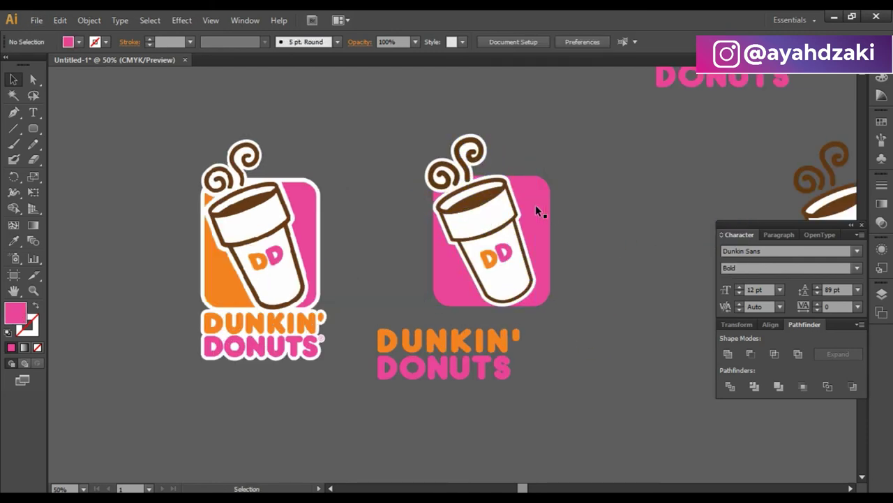
pyautogui.click(524, 285)
pyautogui.click(571, 281)
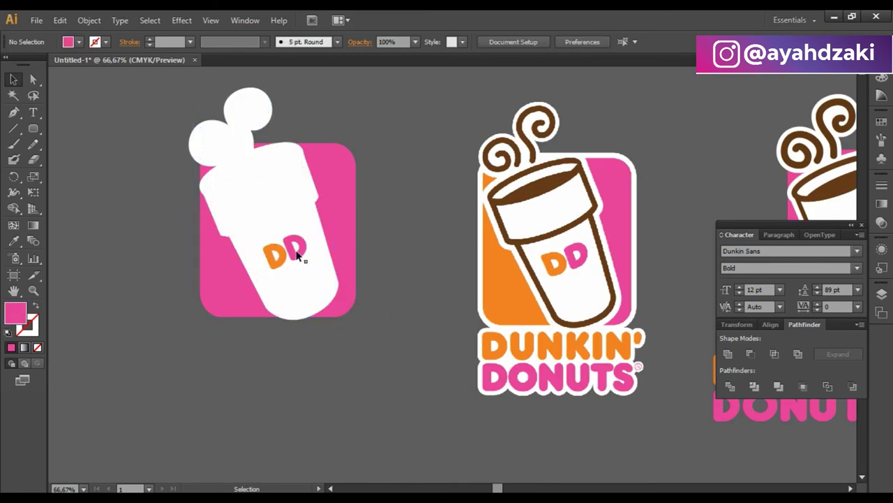
pyautogui.click(299, 257)
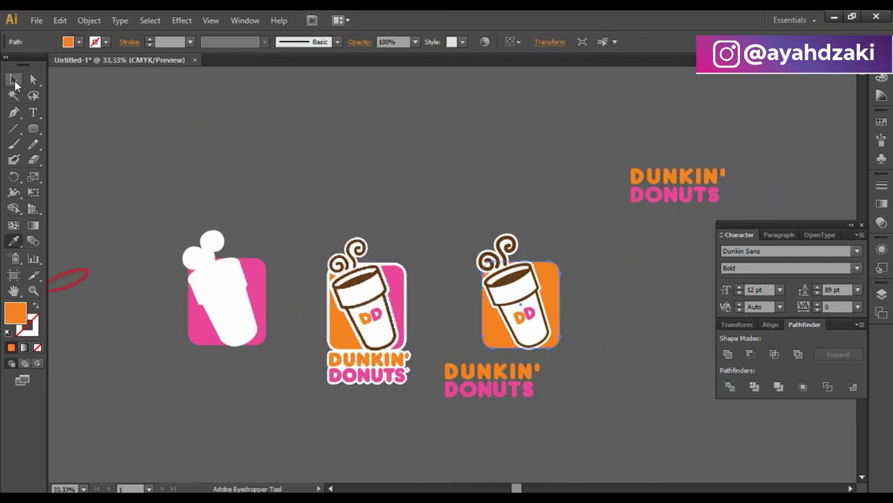
pyautogui.click(15, 81)
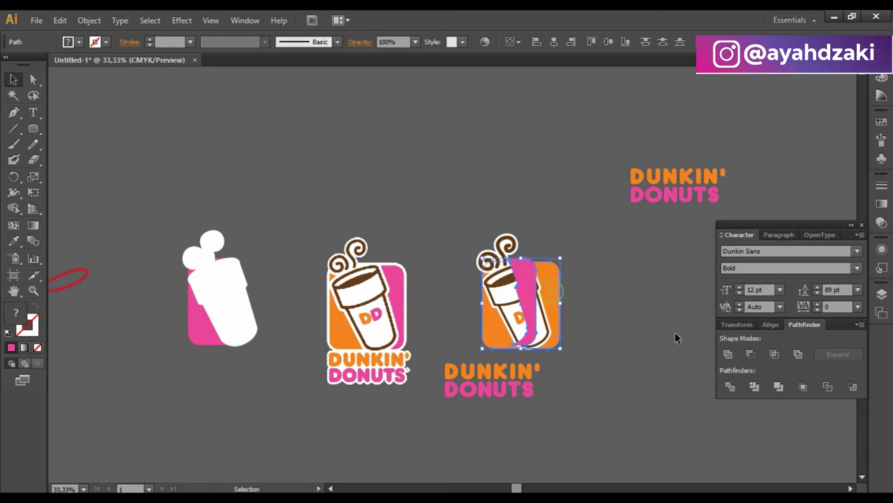
# Step: Align the pink half of the background with the orange square's edge and place it behind the cup
pyautogui.click(771, 324)
pyautogui.scroll(3, 490, 258)
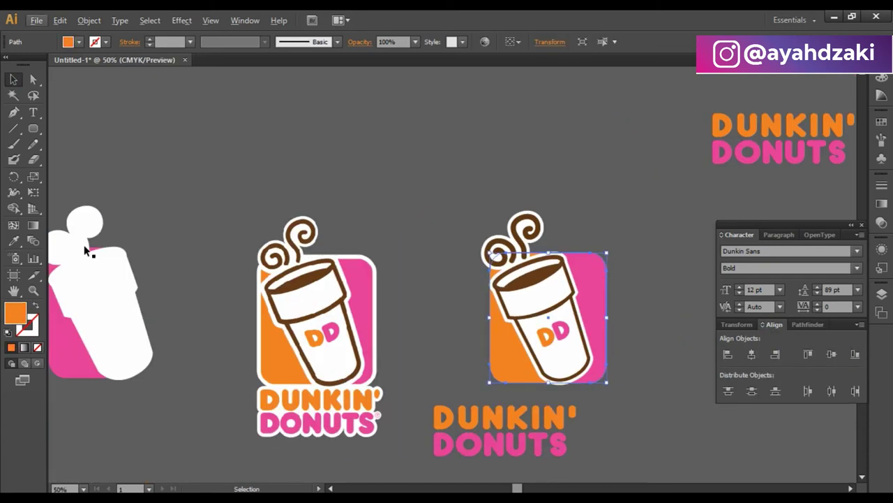
pyautogui.click(93, 247)
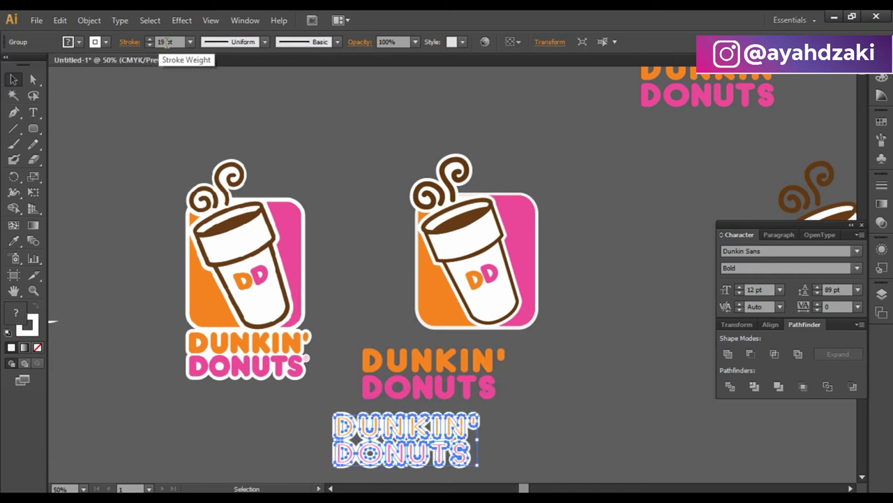
# Step: Expand the white-stroked copy of the DUNKIN' DONUTS lettering and unite it into one white outline shape
pyautogui.click(90, 20)
pyautogui.click(105, 155)
pyautogui.click(422, 327)
pyautogui.click(728, 354)
pyautogui.scroll(3, 374, 442)
# Step: Delete the leftover inner contours of the white lettering outline so it becomes a solid backing shape
pyautogui.click(33, 79)
pyautogui.scroll(-3, 489, 300)
pyautogui.click(545, 305)
pyautogui.press('Delete')
pyautogui.click(513, 352)
pyautogui.press('Delete')
pyautogui.hotkey('ctrl', 'z')
pyautogui.click(397, 350)
pyautogui.press('Delete')
pyautogui.click(325, 352)
pyautogui.press('Delete')
pyautogui.click(360, 388)
pyautogui.press('Delete')
# Step: Place the white outline behind the orange and pink lettering by sending it to the back, and align the two
pyautogui.scroll(-4, 244, 247)
pyautogui.click(13, 80)
pyautogui.moveTo(227, 242)
pyautogui.mouseDown()
pyautogui.moveTo(316, 268)
pyautogui.moveTo(254, 229)
pyautogui.mouseUp()
pyautogui.rightClick(316, 267)
pyautogui.click(489, 377)
pyautogui.click(771, 325)
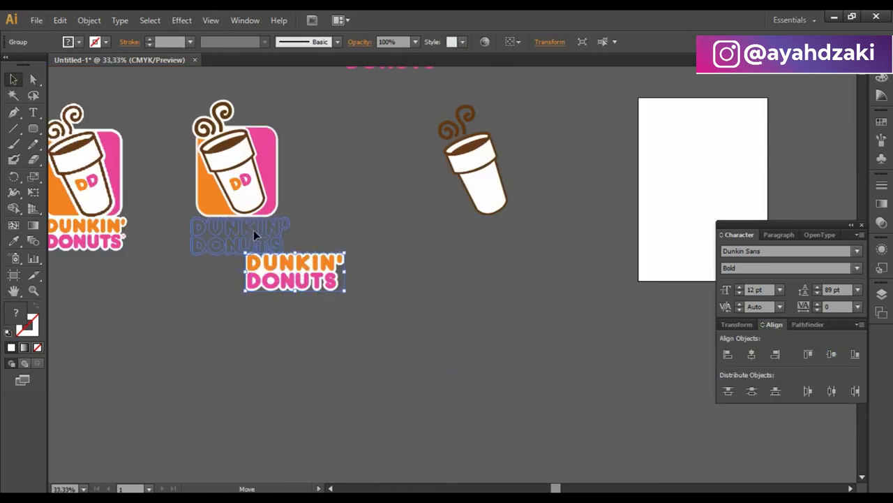
# Step: Move the white-bordered DUNKIN' DONUTS lettering directly beneath the redrawn cup's background
pyautogui.click(209, 307)
pyautogui.moveTo(115, 221); pyautogui.dragTo(216, 222)
pyautogui.moveTo(354, 234)
pyautogui.mouseDown()
pyautogui.moveTo(354, 329)
pyautogui.moveTo(353, 278)
pyautogui.moveTo(375, 334)
pyautogui.moveTo(380, 235)
pyautogui.moveTo(409, 206)
pyautogui.moveTo(384, 223)
pyautogui.mouseUp()
pyautogui.doubleClick(355, 331)
# Step: Apply a thicker white stroke to the white outline behind the lettering
pyautogui.click(106, 42)
pyautogui.click(28, 63)
pyautogui.click(127, 74)
pyautogui.click(149, 40)
# Step: Expand the stroked lettering outline, unite it into a single shape and fill it white
pyautogui.click(88, 21)
pyautogui.click(110, 160)
pyautogui.click(419, 344)
pyautogui.click(808, 325)
pyautogui.click(728, 354)
pyautogui.click(79, 42)
pyautogui.click(27, 64)
# Step: Position the lettering with its thickened white border beneath the cup artwork and send it to the back
pyautogui.click(412, 326)
pyautogui.doubleClick(414, 307)
pyautogui.click(424, 227)
pyautogui.scroll(2, 371, 225)
pyautogui.click(394, 219)
pyautogui.click(453, 216)
pyautogui.rightClick(324, 225)
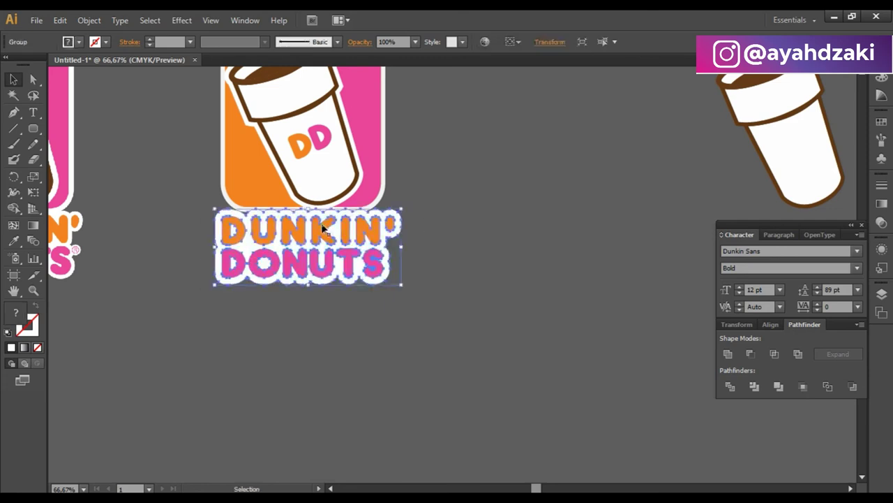
pyautogui.moveTo(386, 334)
pyautogui.click(507, 377)
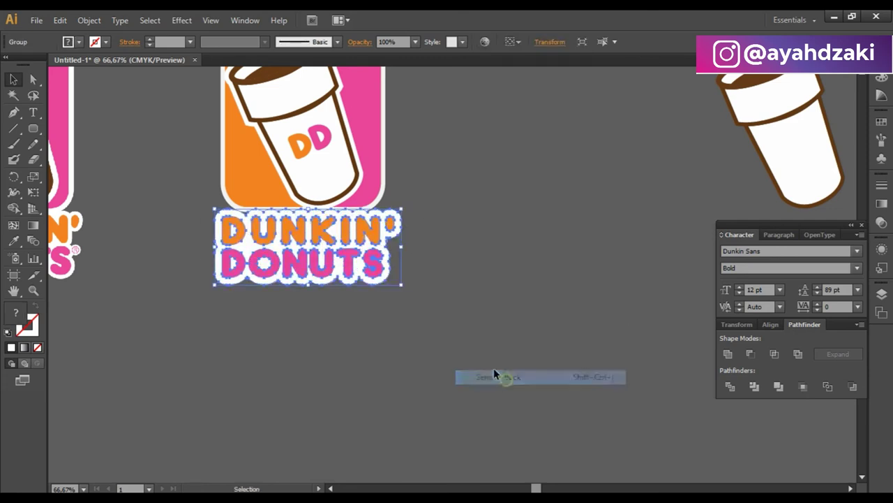
pyautogui.click(439, 328)
# Step: Fill the rounded border around the two-color background with pure white to match the lettering's border
pyautogui.scroll(1, 339, 225)
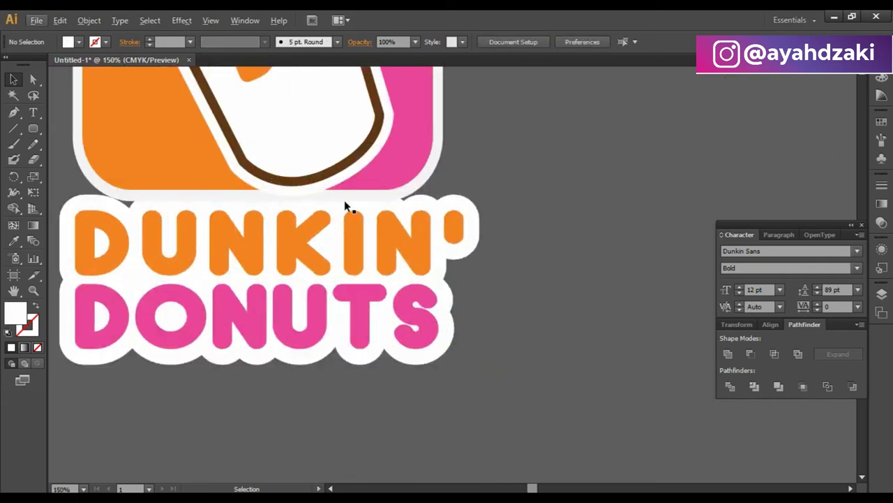
pyautogui.press('a')
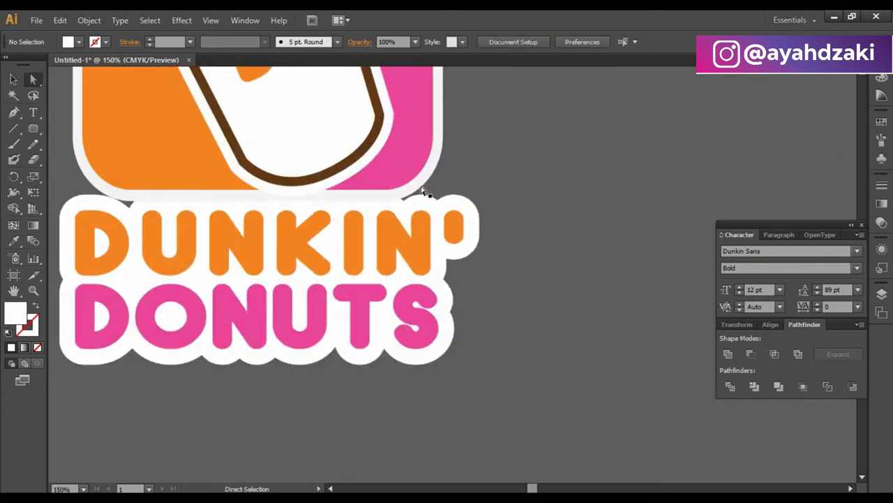
pyautogui.click(422, 195)
pyautogui.click(68, 42)
pyautogui.click(27, 63)
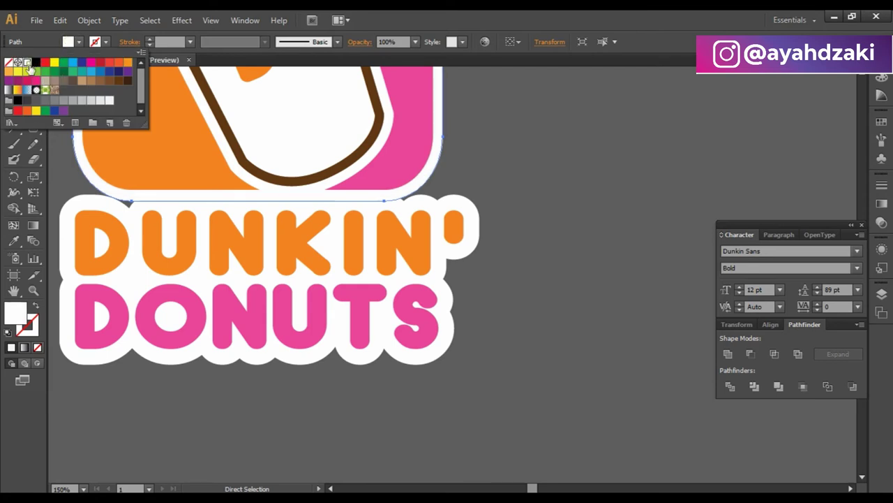
pyautogui.click(538, 186)
pyautogui.click(538, 186)
pyautogui.scroll(-3, 201, 182)
pyautogui.scroll(-2, 199, 181)
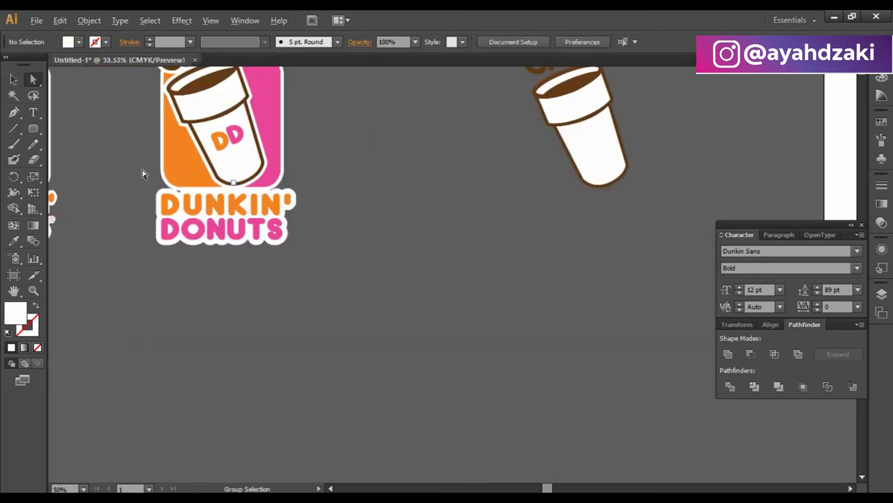
# Step: Nudge the bordered lettering up against the lower edge of the rounded background
pyautogui.press('v')
pyautogui.scroll(3, 381, 184)
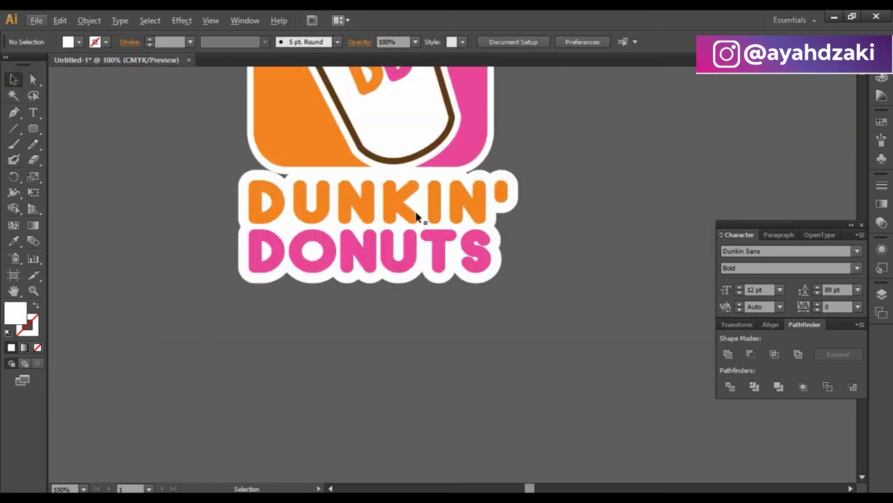
pyautogui.click(433, 209)
pyautogui.click(575, 226)
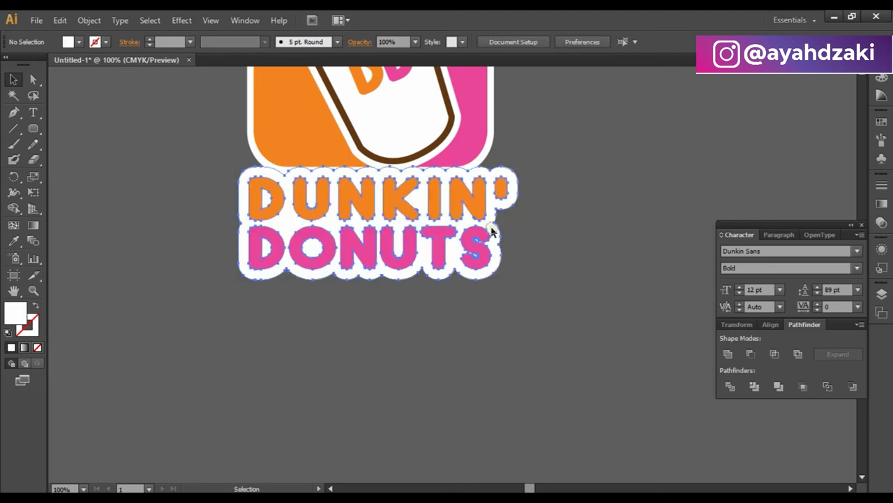
pyautogui.click(498, 223)
pyautogui.press('Up')
pyautogui.press('Up')
pyautogui.press('Up')
pyautogui.press('Up')
pyautogui.press('Up')
pyautogui.click(550, 222)
# Step: Fine-tune the bordered lettering's position beneath the rounded background to match the reference logo
pyautogui.scroll(-3, 579, 223)
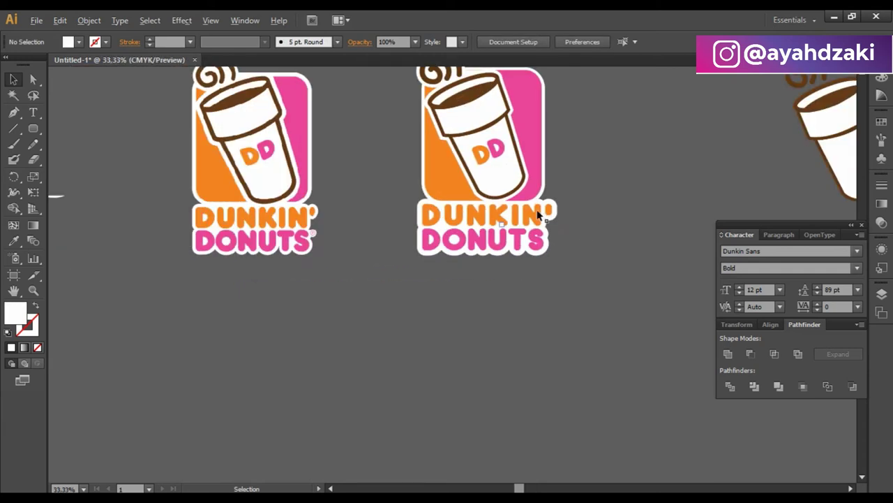
pyautogui.scroll(3, 570, 206)
pyautogui.click(563, 194)
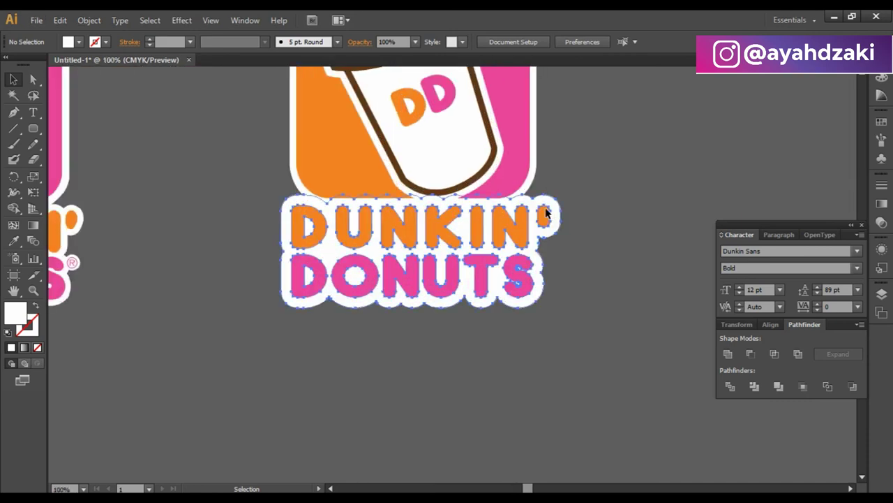
pyautogui.moveTo(561, 194); pyautogui.dragTo(550, 200)
pyautogui.click(584, 197)
pyautogui.scroll(-3, 585, 199)
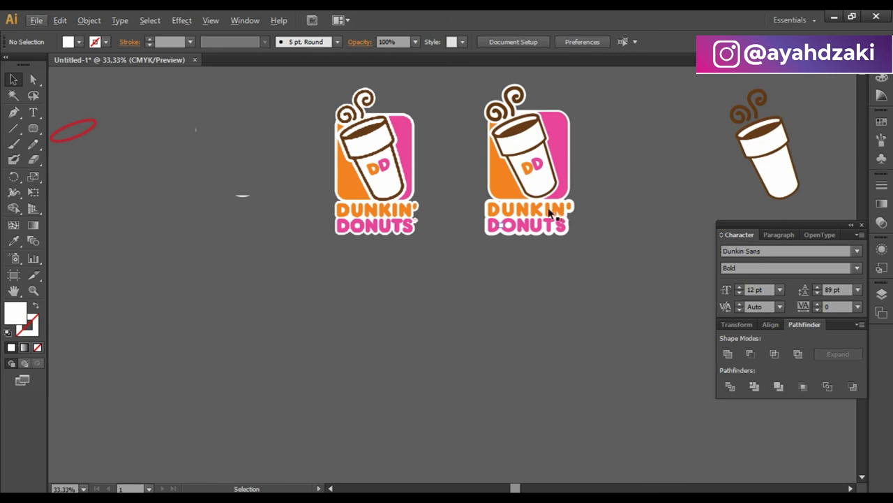
pyautogui.click(548, 207)
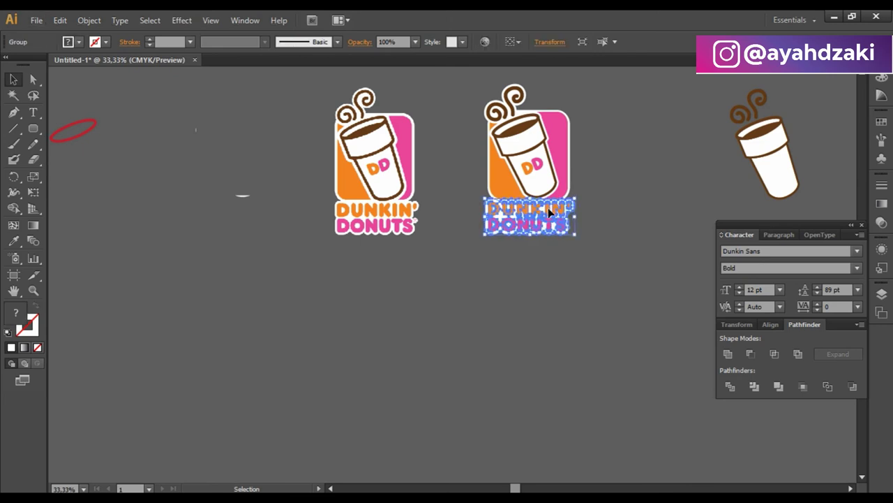
pyautogui.click(608, 202)
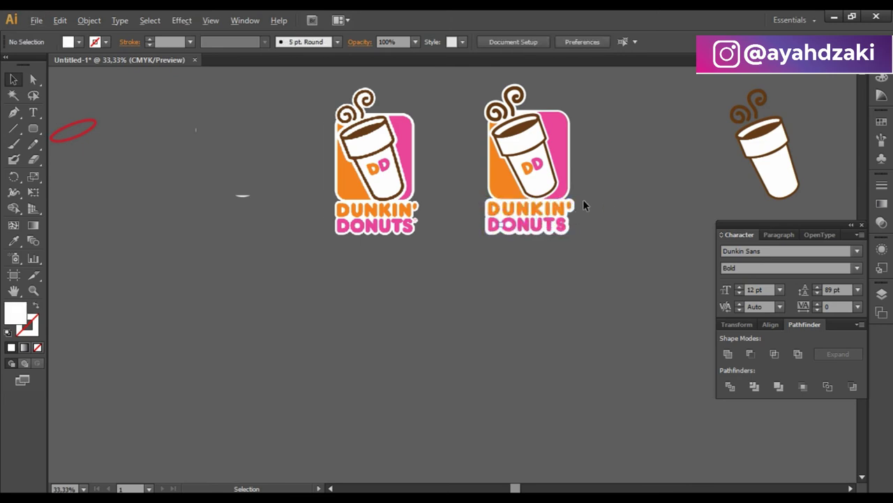
# Step: Move the redrawn logo and the reference image side by side into an empty area of the canvas
pyautogui.scroll(-2, 583, 198)
pyautogui.moveTo(557, 196); pyautogui.dragTo(531, 345)
pyautogui.moveTo(487, 205); pyautogui.dragTo(454, 361)
pyautogui.scroll(1, 499, 393)
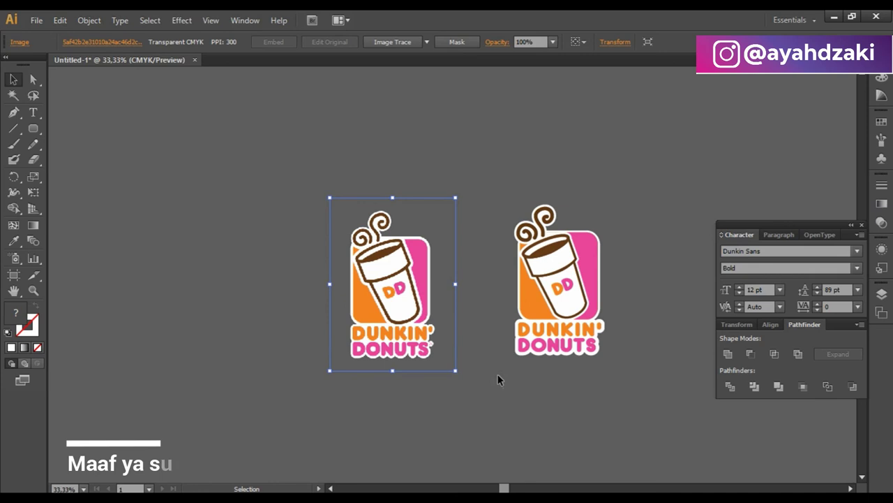
# Step: Add an "ASLI" text label for the reference logo and enlarge it to 54.75 pt
pyautogui.scroll(2, 498, 377)
pyautogui.click(33, 112)
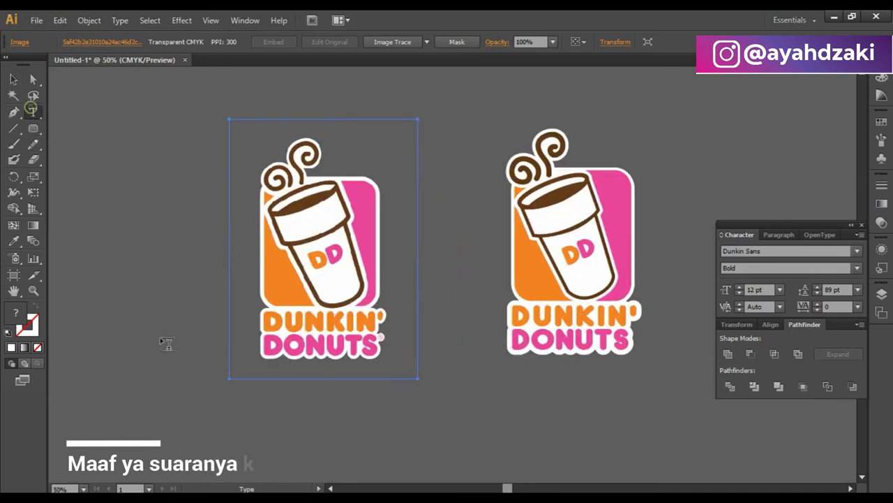
pyautogui.click(161, 339)
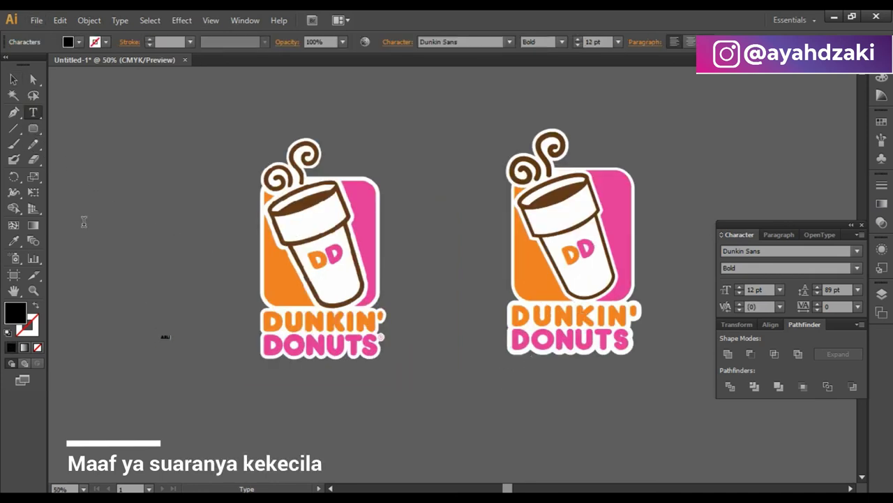
pyautogui.click(14, 80)
pyautogui.moveTo(173, 331); pyautogui.dragTo(207, 307)
# Step: Place a copy of the label above the redrawn logo and change its text to "TIRUAN"
pyautogui.moveTo(191, 326); pyautogui.dragTo(579, 116)
pyautogui.doubleClick(584, 119)
pyautogui.doubleClick(586, 118)
pyautogui.write('Tiruan')
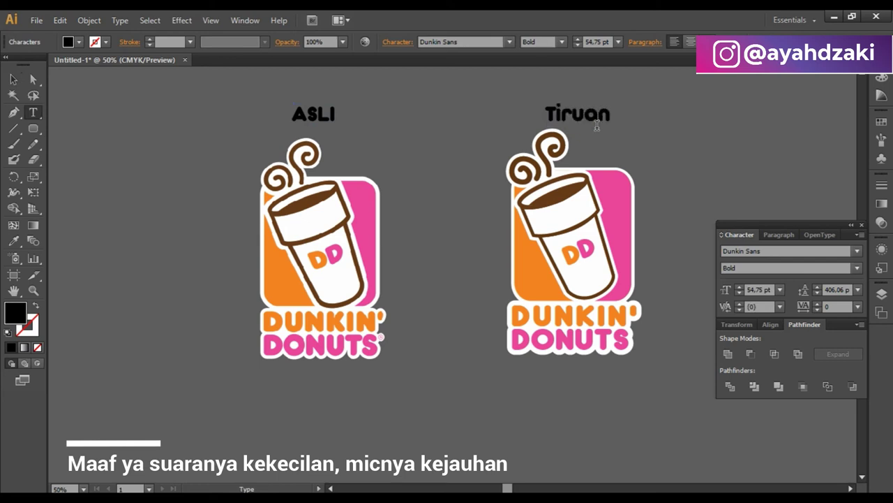
pyautogui.doubleClick(624, 120)
pyautogui.write('TIRUAN')
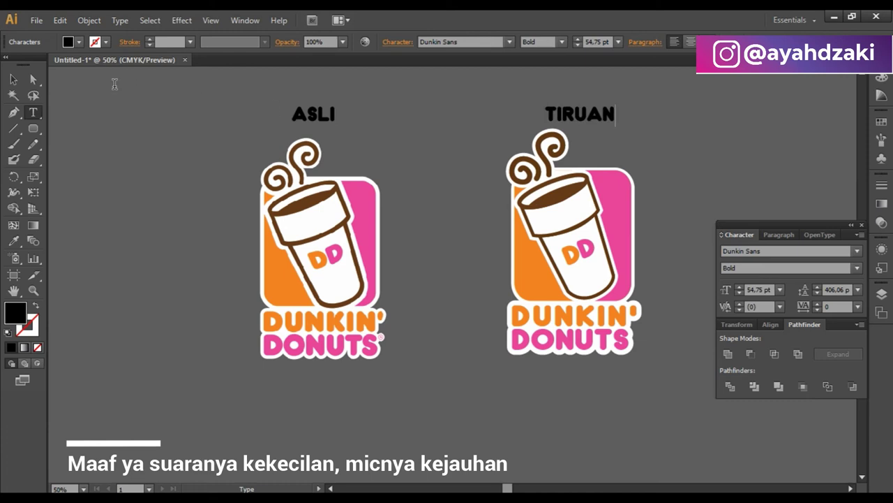
pyautogui.click(13, 80)
pyautogui.scroll(2, 429, 186)
pyautogui.hscroll(2, 496, 199)
pyautogui.hscroll(2, 496, 200)
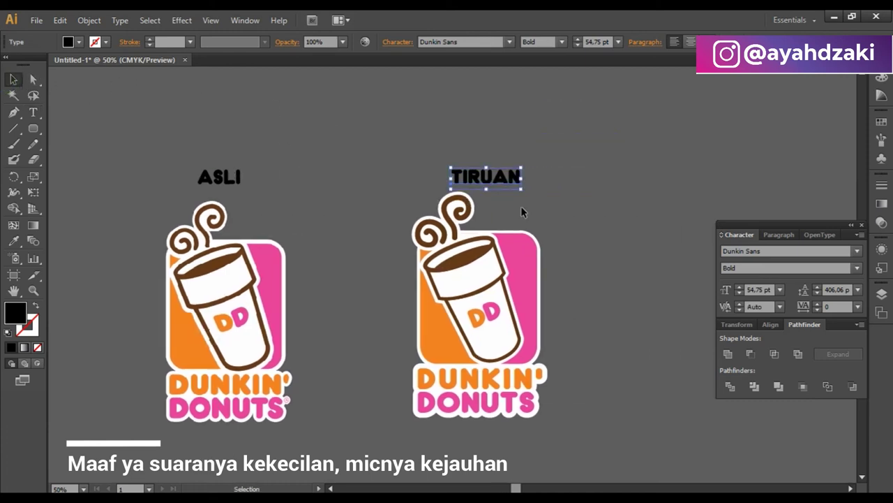
pyautogui.scroll(-2, 585, 201)
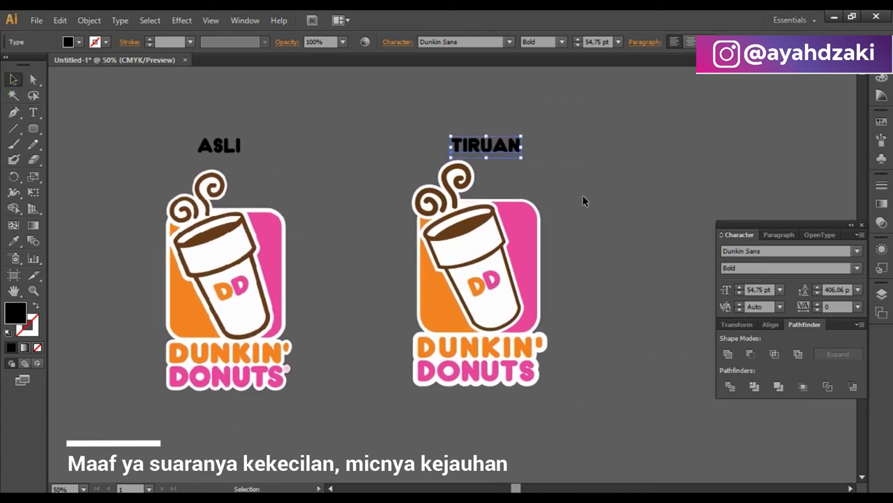
pyautogui.click(583, 196)
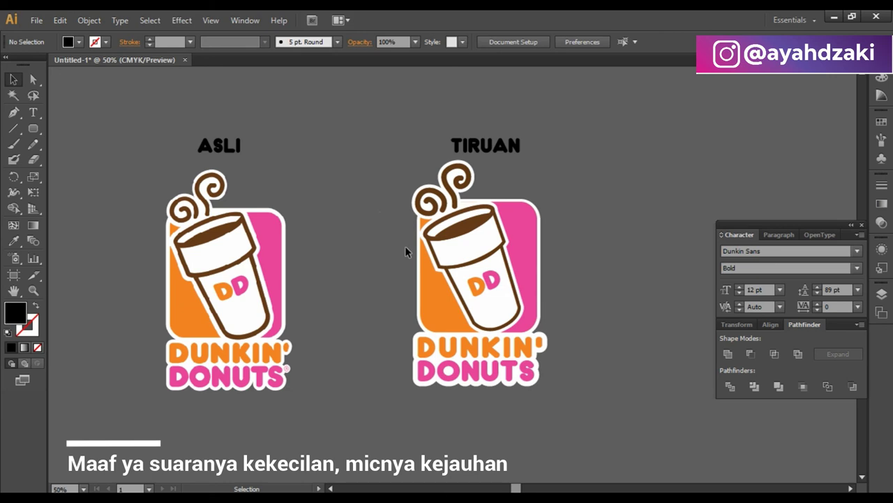
pyautogui.scroll(1, 342, 154)
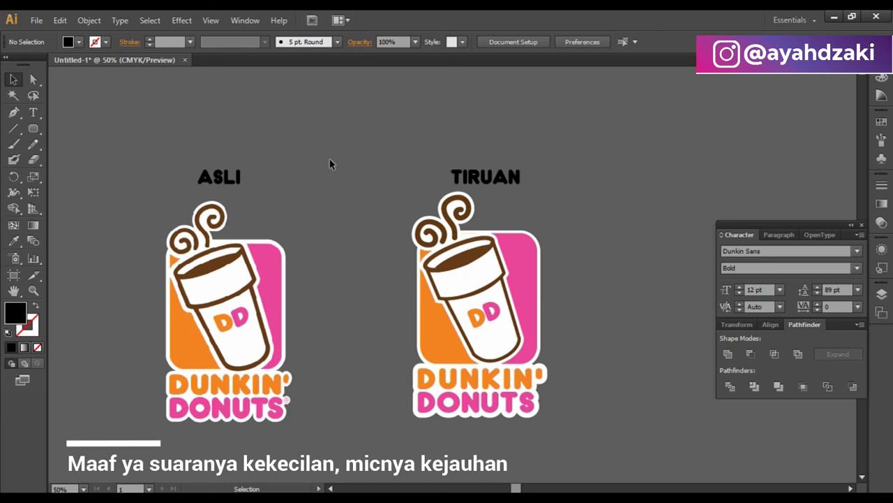